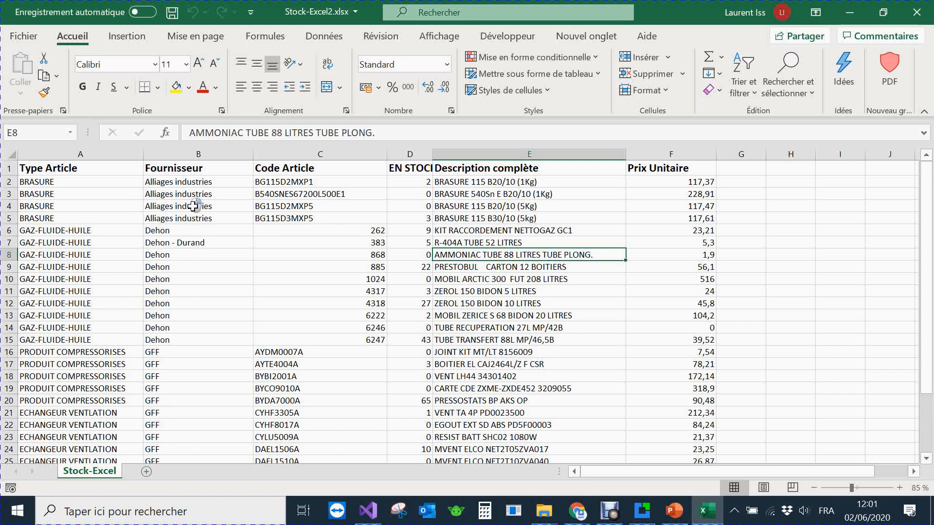
- Auto-fit the widths of the Type Article and EN STOCK columns and look through the stock list
click(296, 231)
scroll(297, 253, down, 9)
scroll(298, 254, up, 9)
double_click(143, 154)
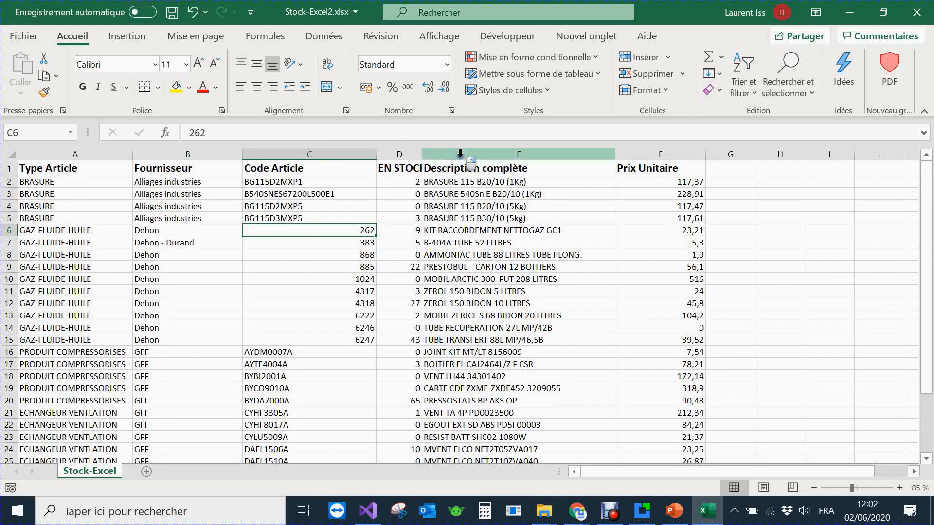
double_click(422, 154)
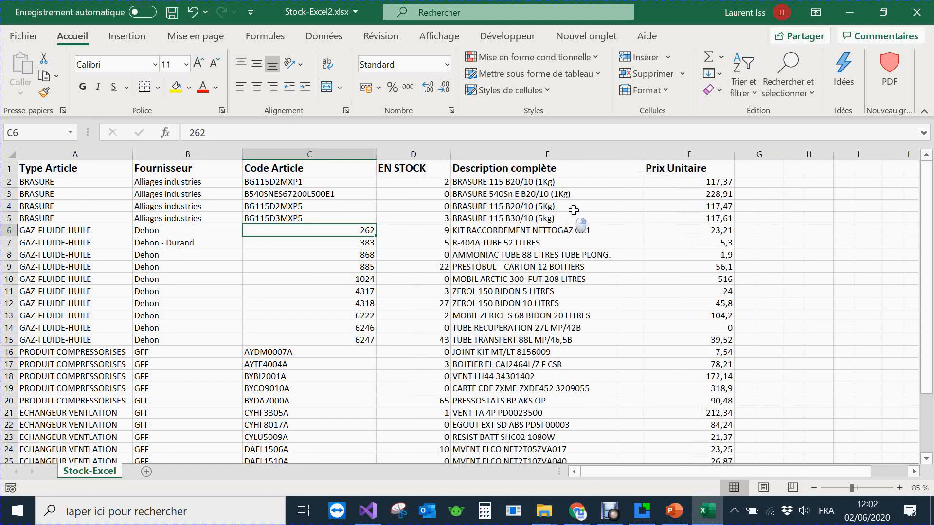
scroll(594, 204, down, 6)
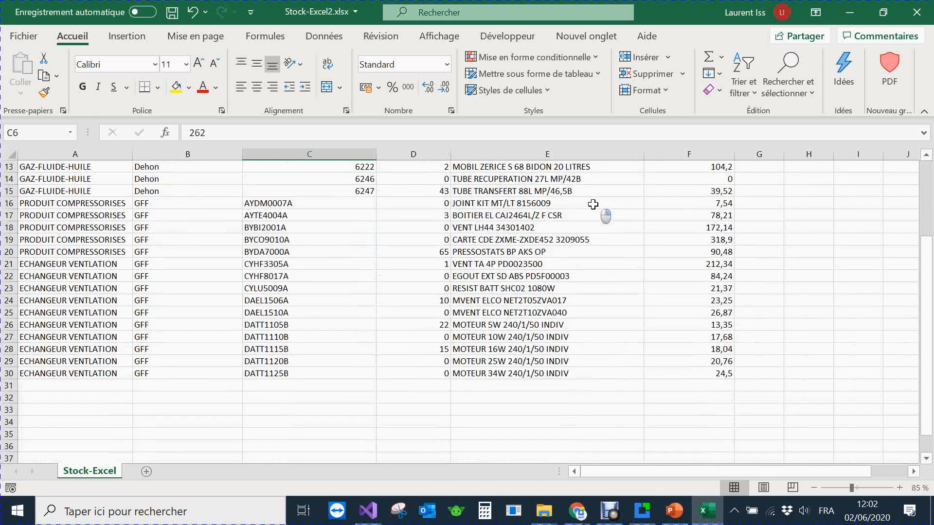
scroll(594, 207, up, 6)
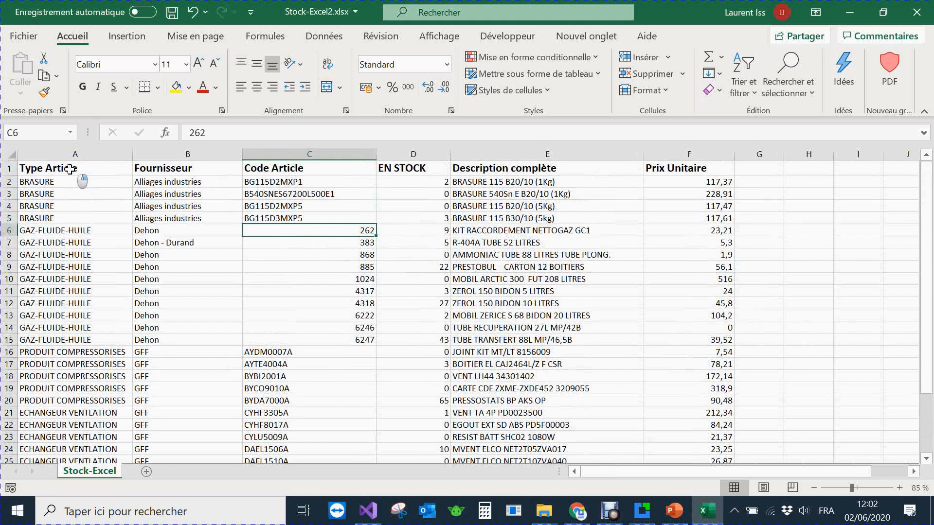
- Insert an empty row above the header row and delete it again
click(111, 169)
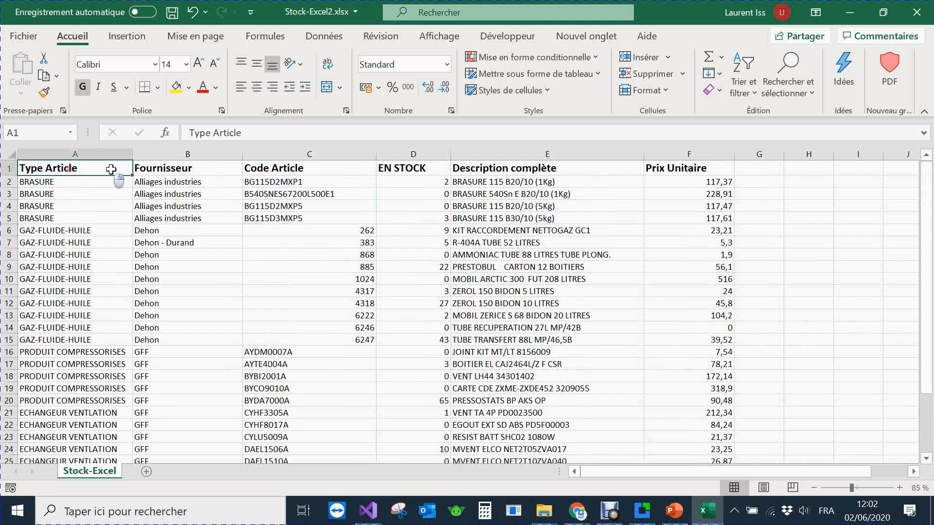
click(8, 168)
right_click(8, 168)
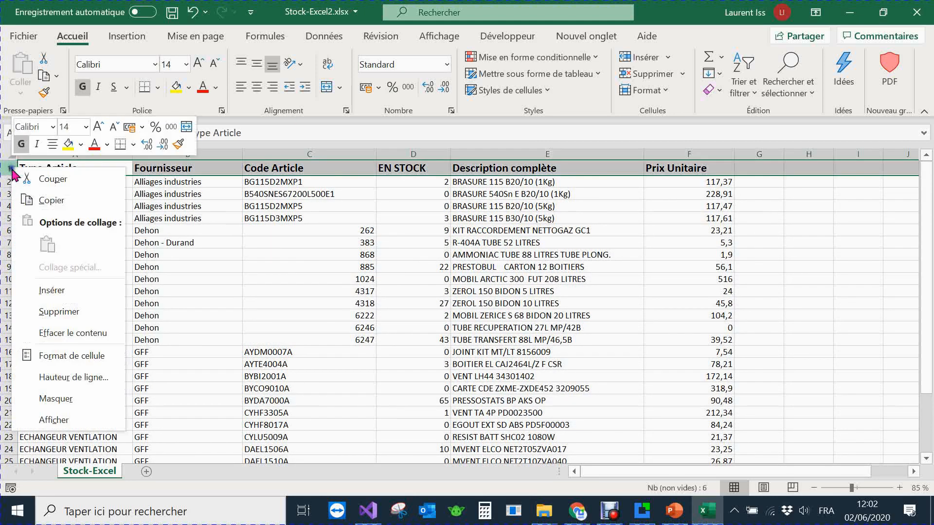
click(80, 292)
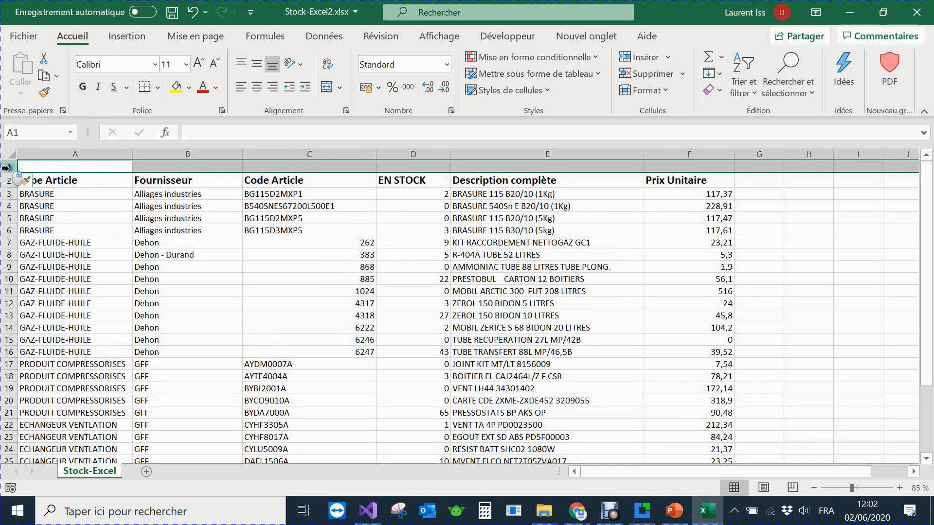
right_click(9, 168)
click(66, 313)
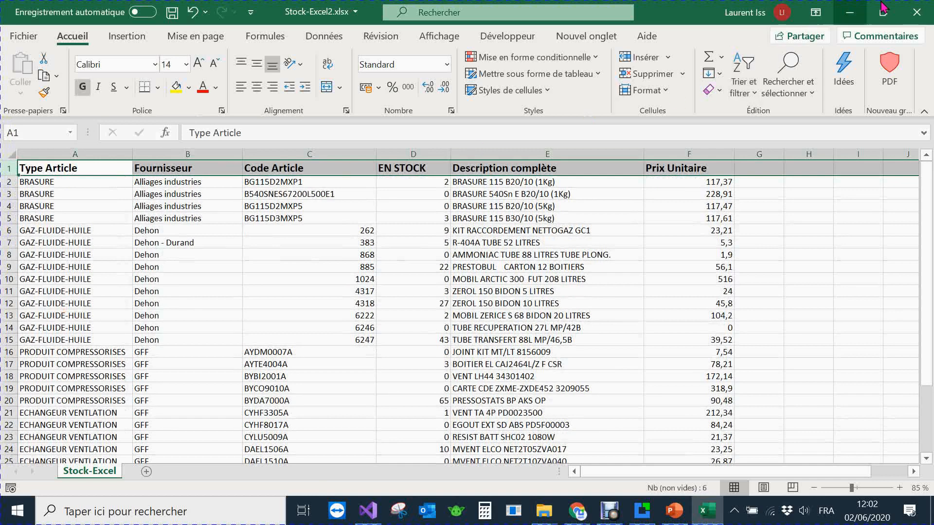
- Close the Stock-Excel2.xlsx workbook and save its changes
click(919, 11)
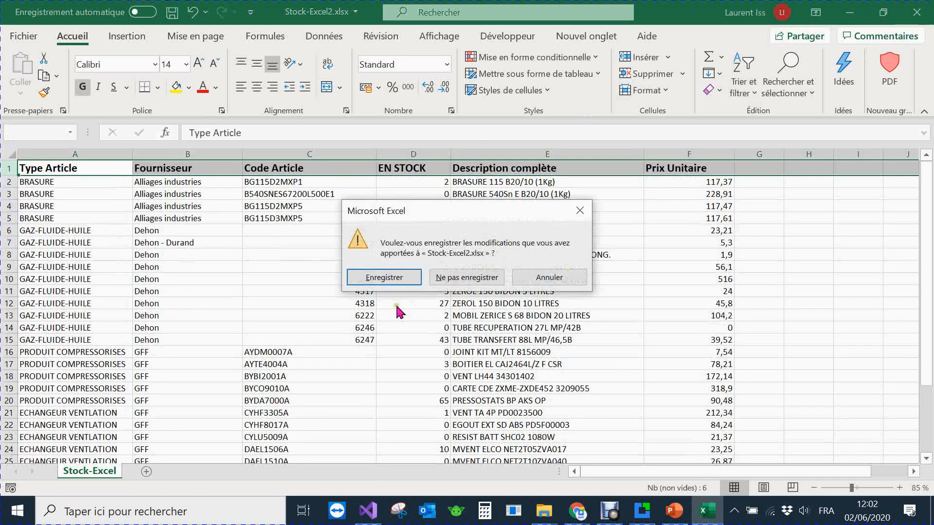
click(384, 277)
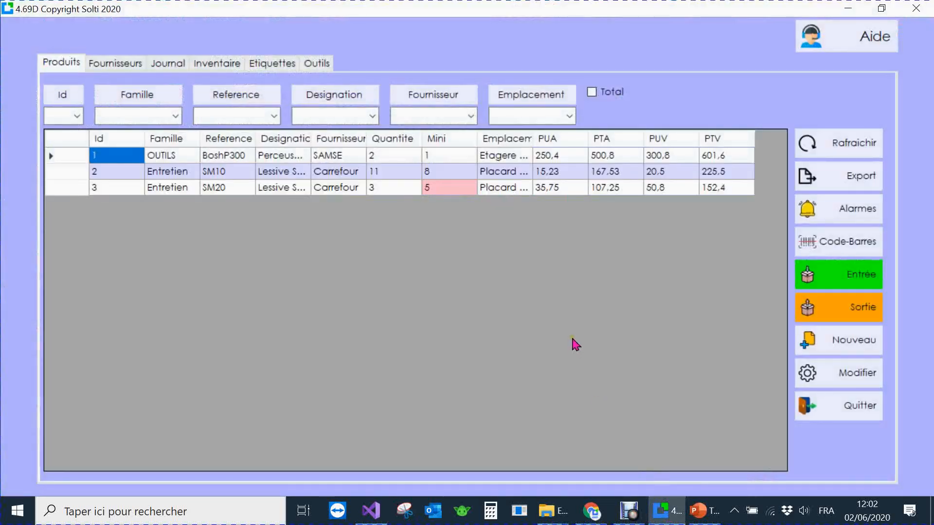
- Sort the product list by Famille in both directions and by Reference
click(164, 141)
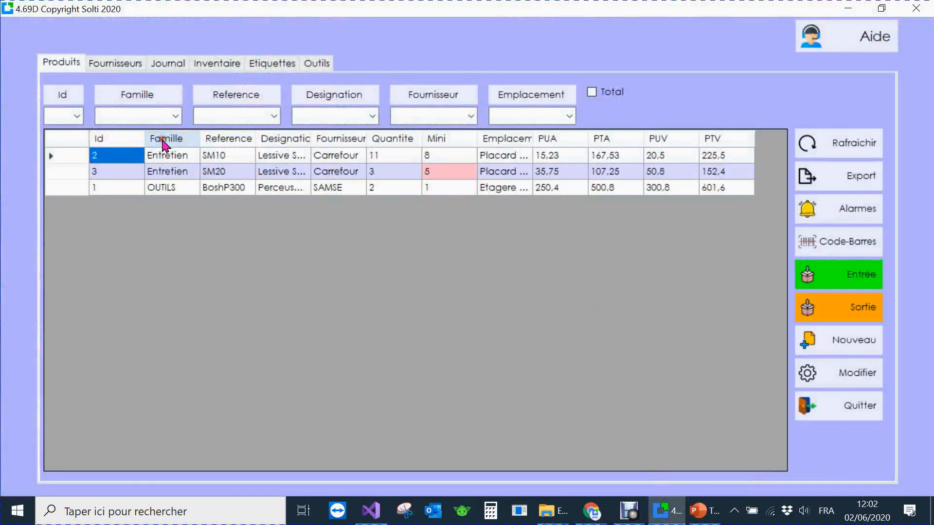
click(164, 141)
click(166, 141)
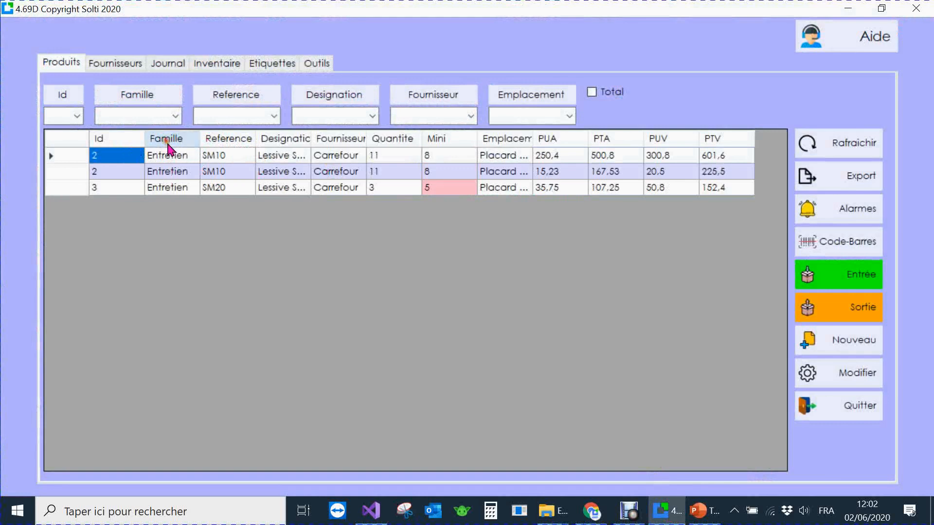
click(246, 140)
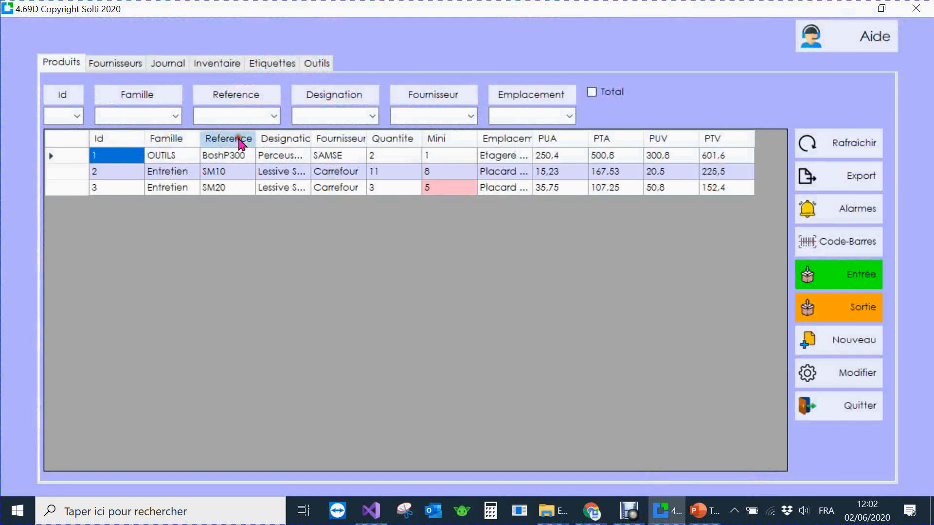
click(242, 140)
- Widen the Designation and Fournisseur columns of the product list and enter "lessi" in the Designation filter
drag(311, 139, 486, 139)
click(330, 115)
text(lessi)
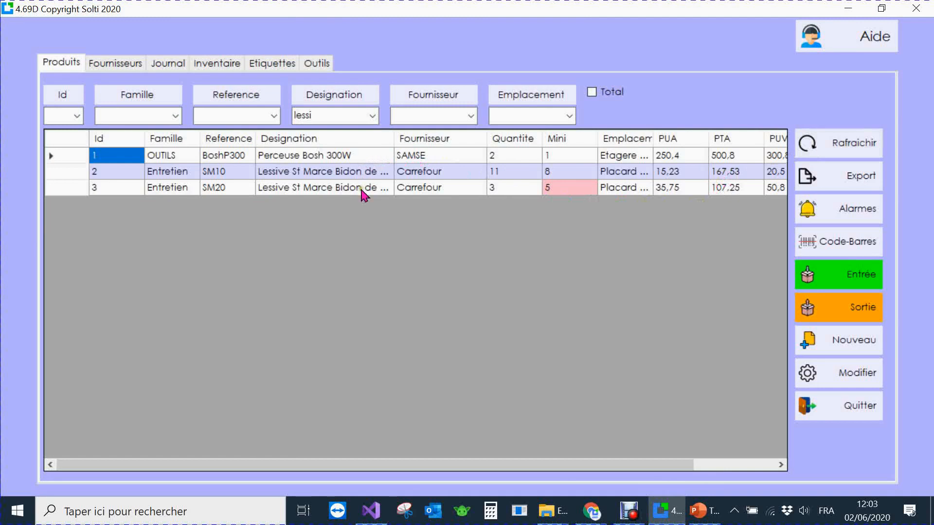
- Delete all products from the database with the data tools and confirm the deletion
click(317, 63)
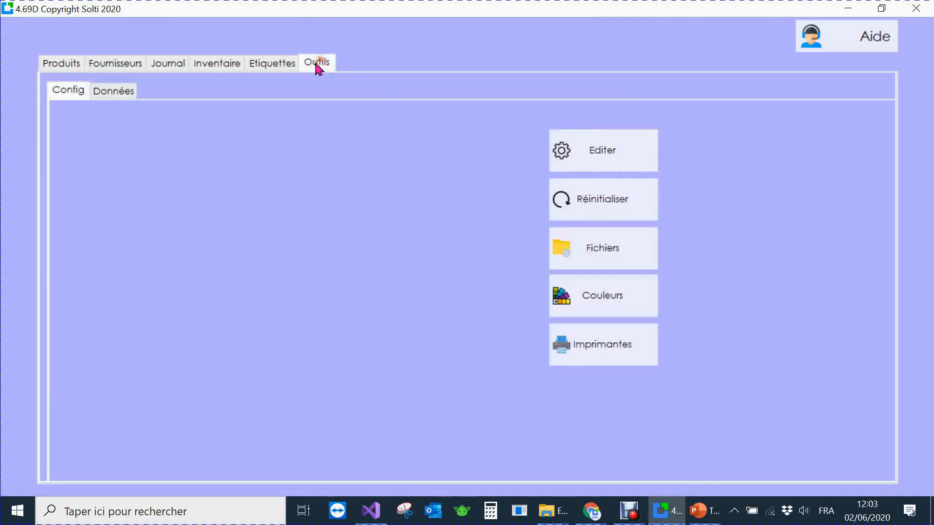
click(128, 93)
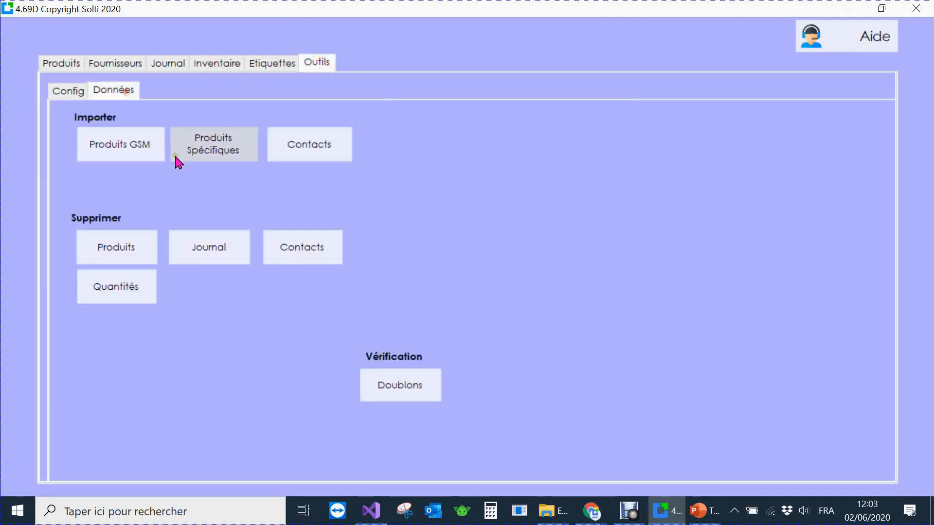
click(118, 253)
click(470, 306)
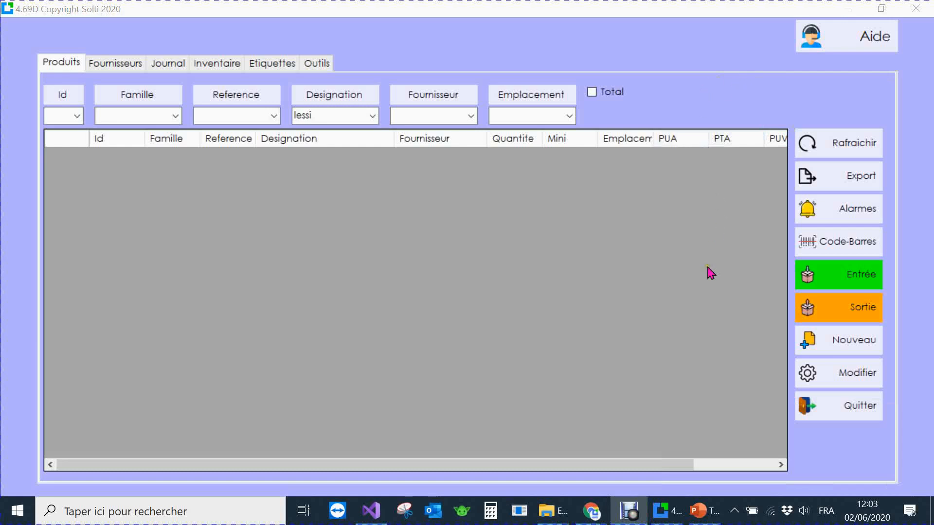
- Start creating a product with supplier SOLTI, family OUTILS and reference 12344, and discard it
click(830, 338)
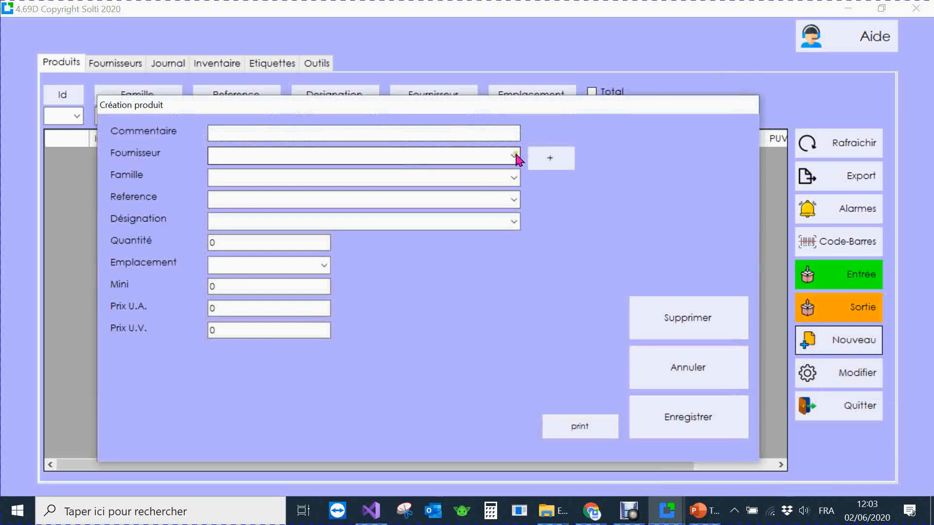
click(515, 155)
click(483, 173)
click(441, 173)
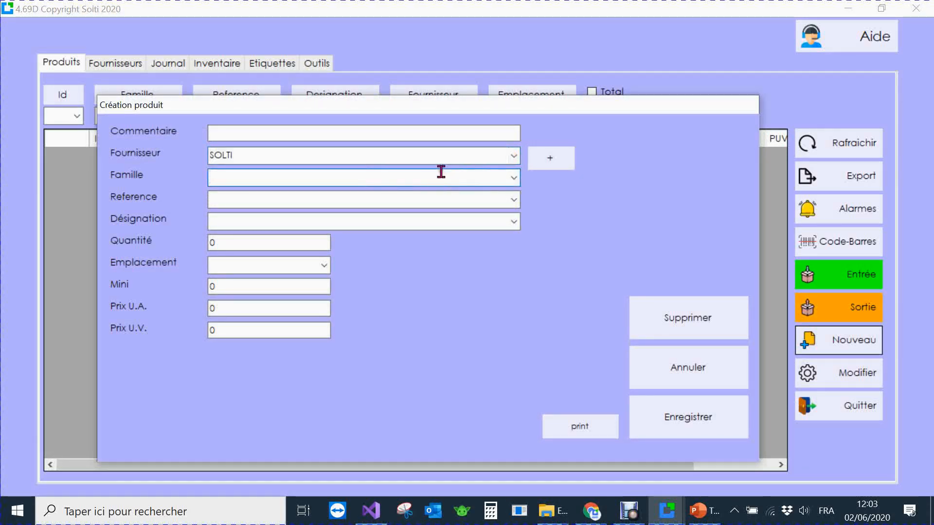
text(OUTILS)
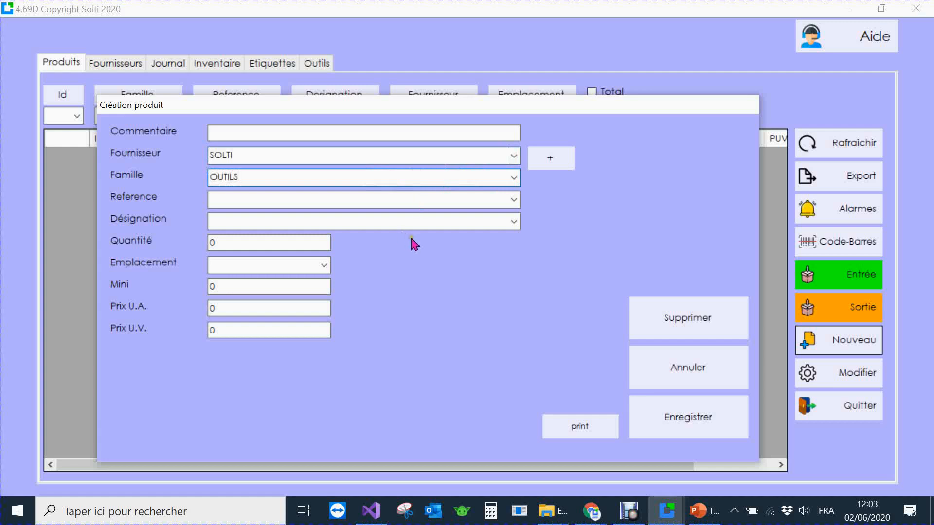
click(300, 200)
text(12344)
click(685, 370)
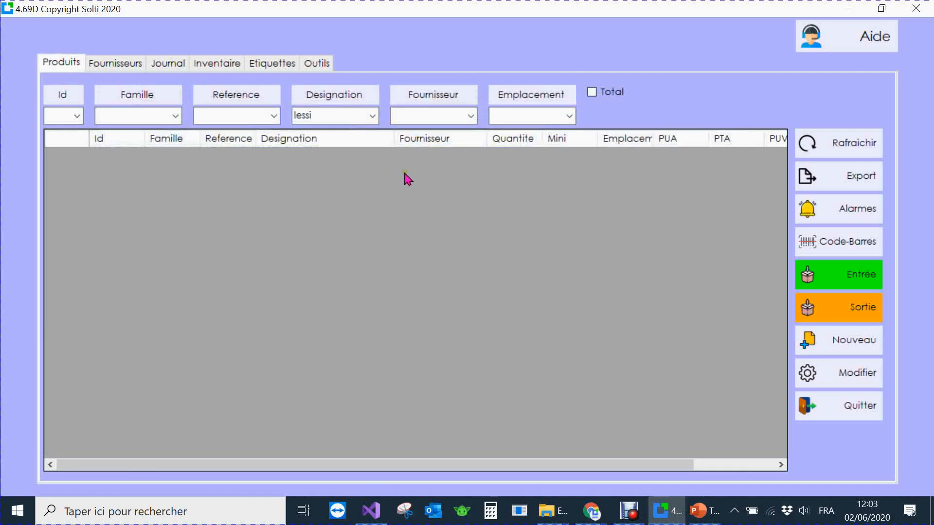
- Export the product list in .csv format as GSM1, with the option to open the file
click(858, 176)
click(140, 189)
click(368, 165)
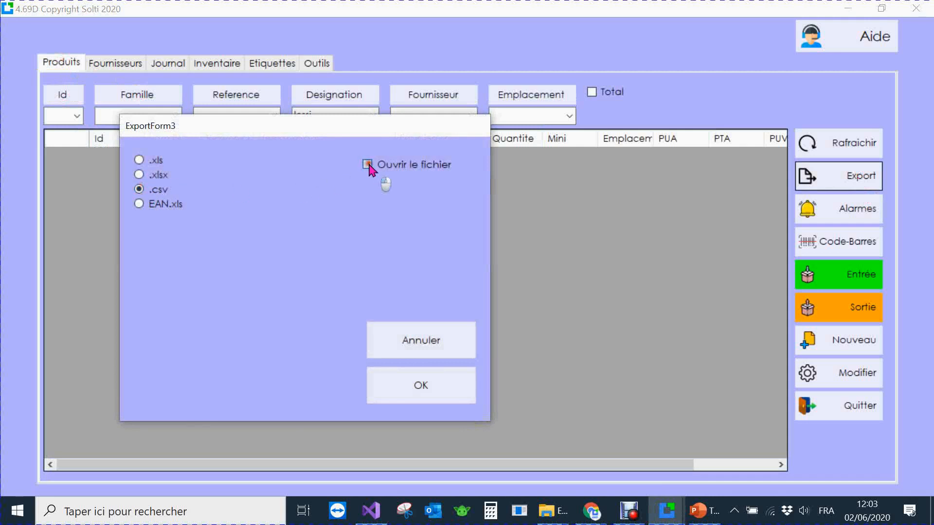
click(420, 387)
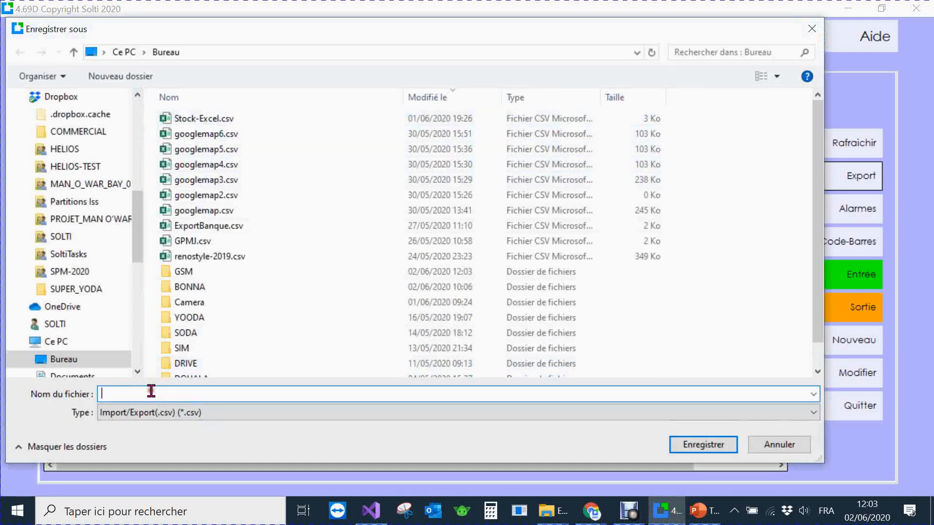
text(1)
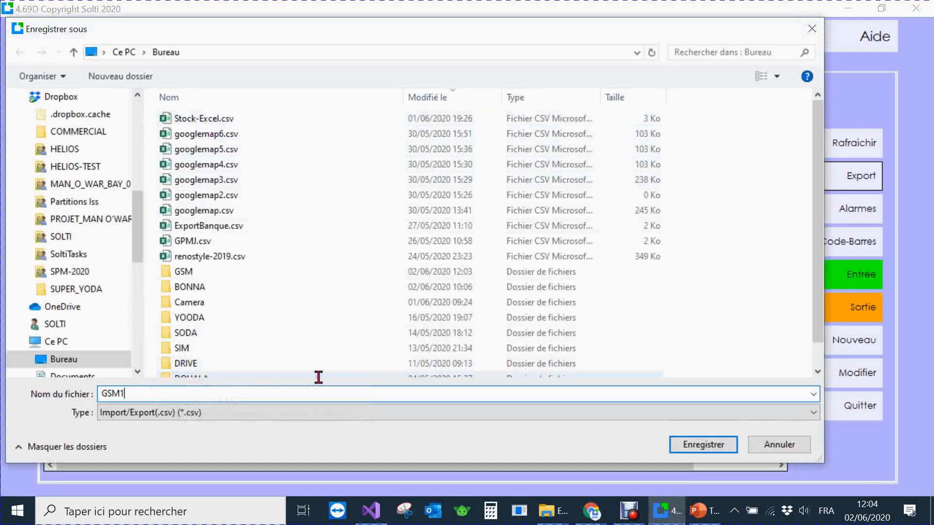
click(709, 445)
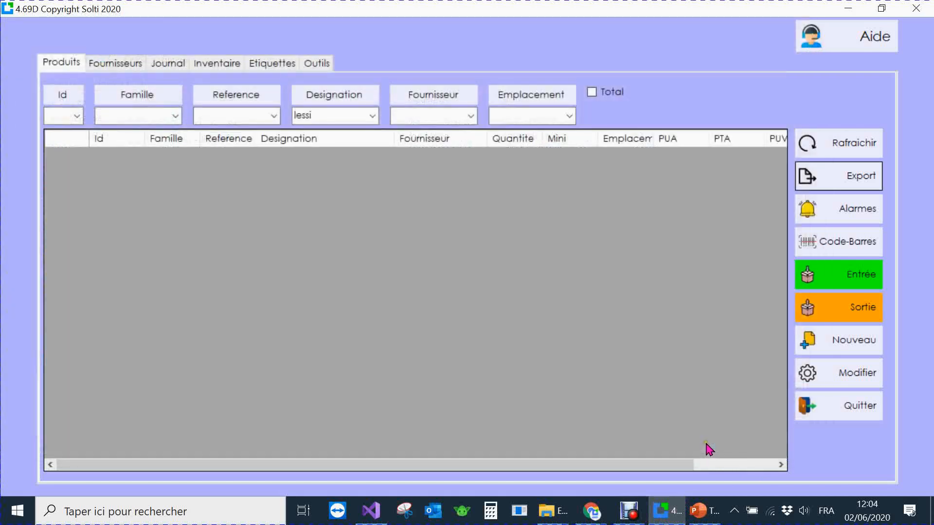
click(560, 297)
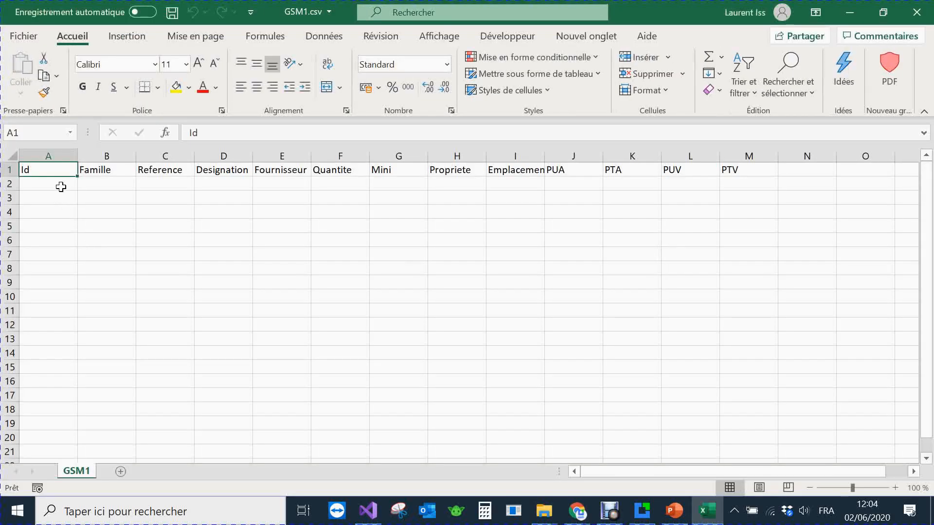
- Fill in row 2 of the exported sheet with Famille FAMILE, Reference 1234, Designation Boulon and Quantite 20
click(100, 187)
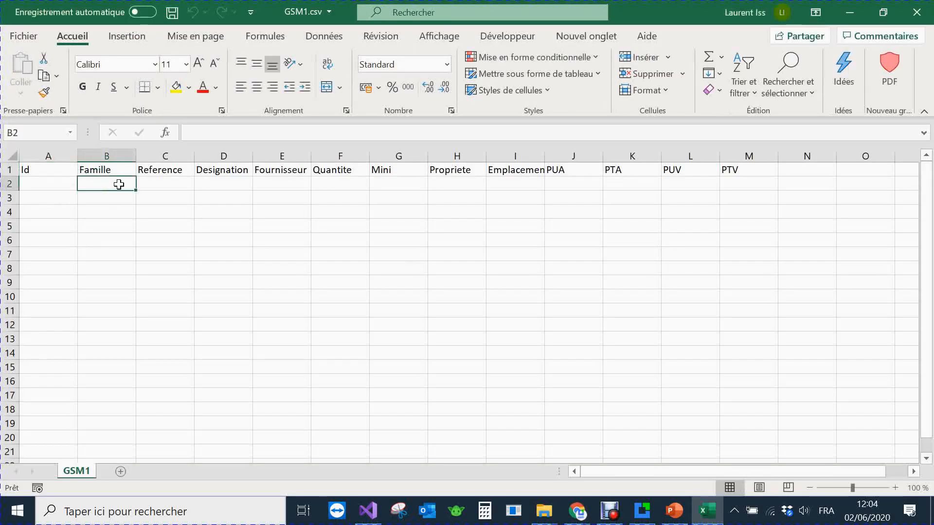
text(FAMILE)
key(Tab)
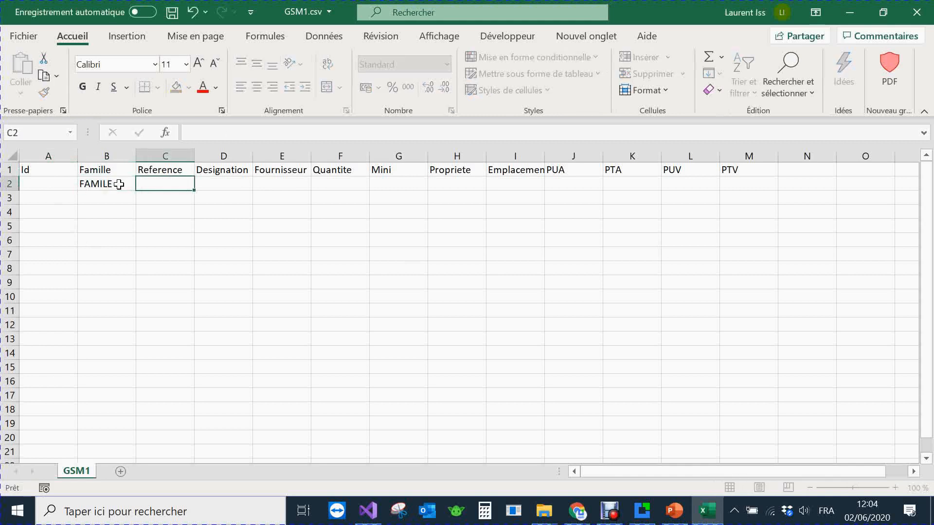
text(1234)
key(Tab)
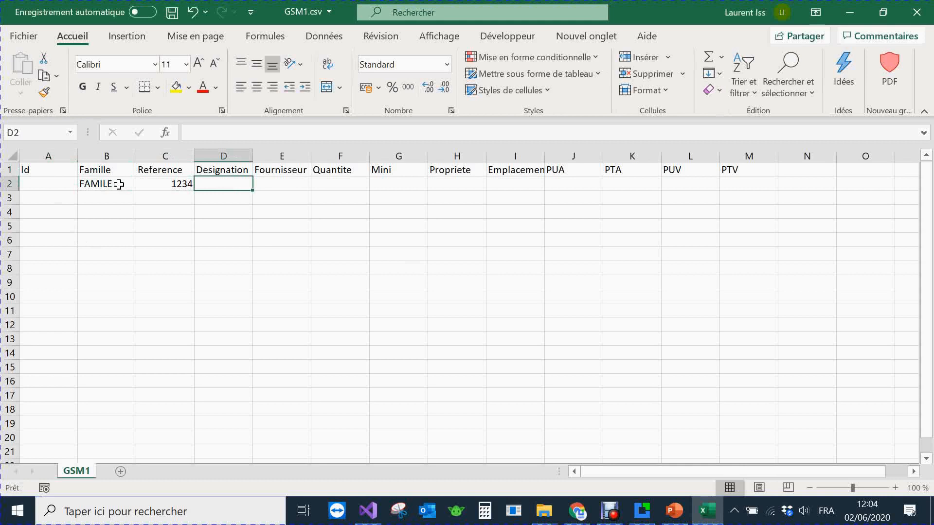
text(Bo)
key(Tab)
key(Tab)
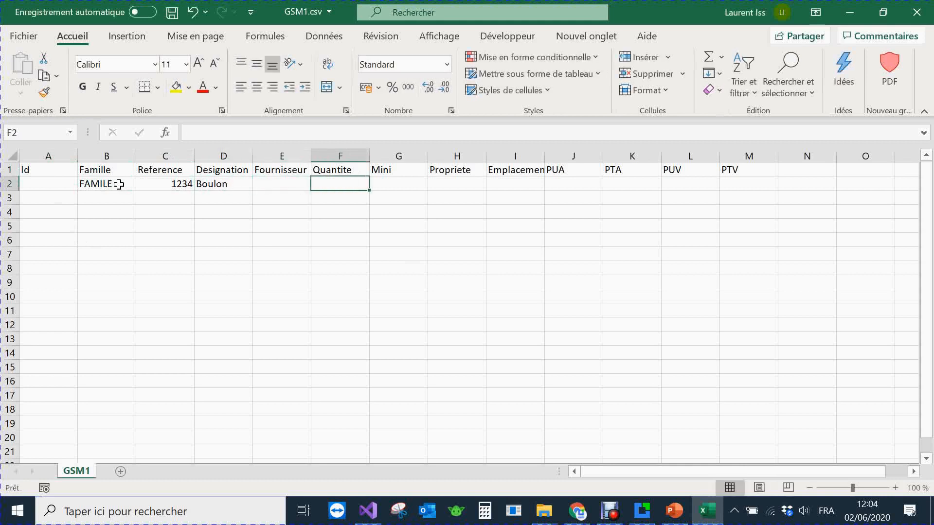
text(20)
click(378, 257)
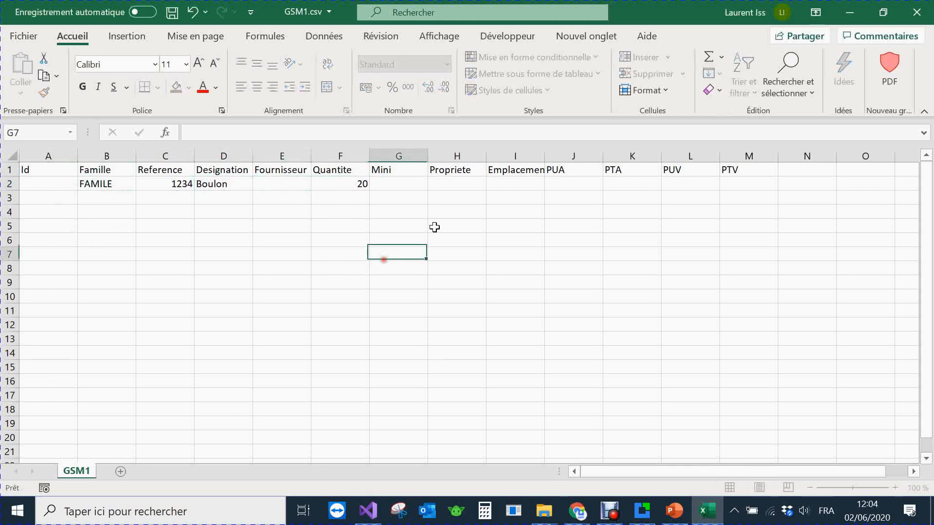
- Close the sheet and save it as GSM1.csv in CSV UTF-8 format
click(917, 13)
click(375, 279)
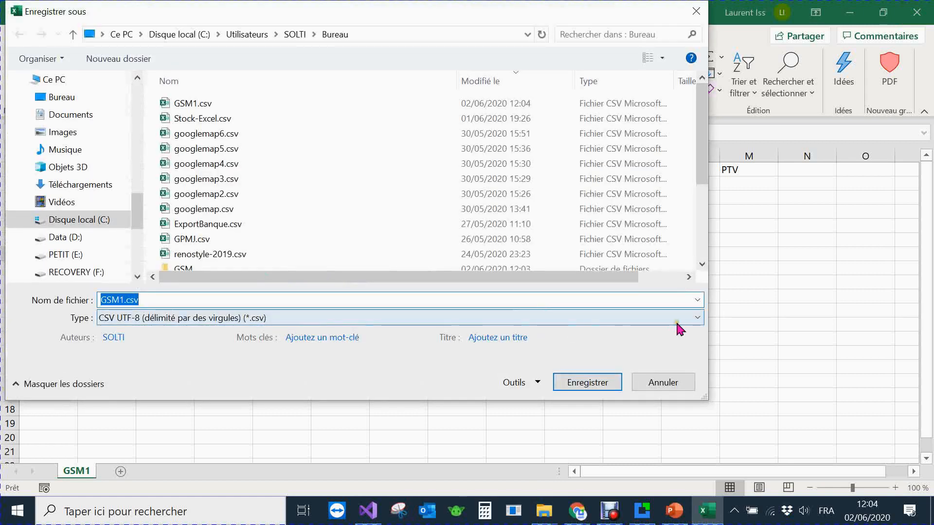
click(586, 383)
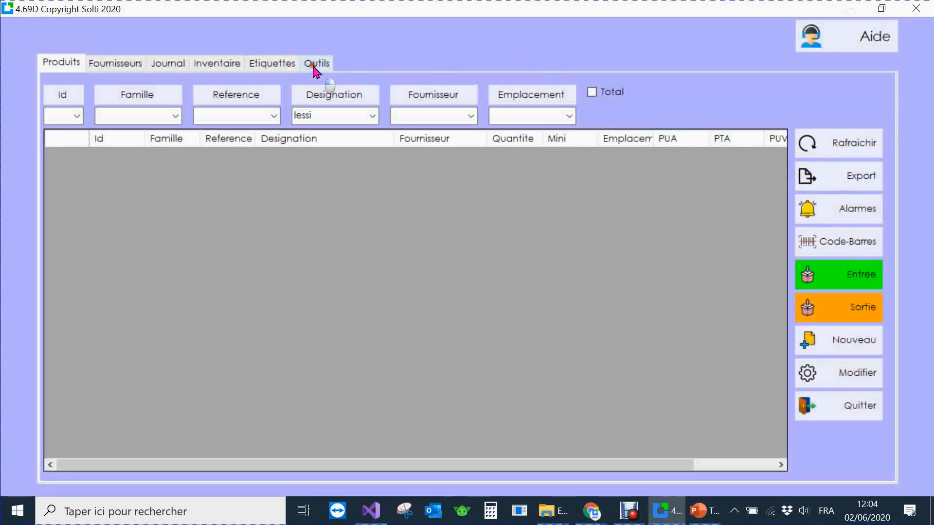
- Import the products from GSM1.csv as GSM products in CSV format, ignoring the ID column
click(315, 68)
click(132, 148)
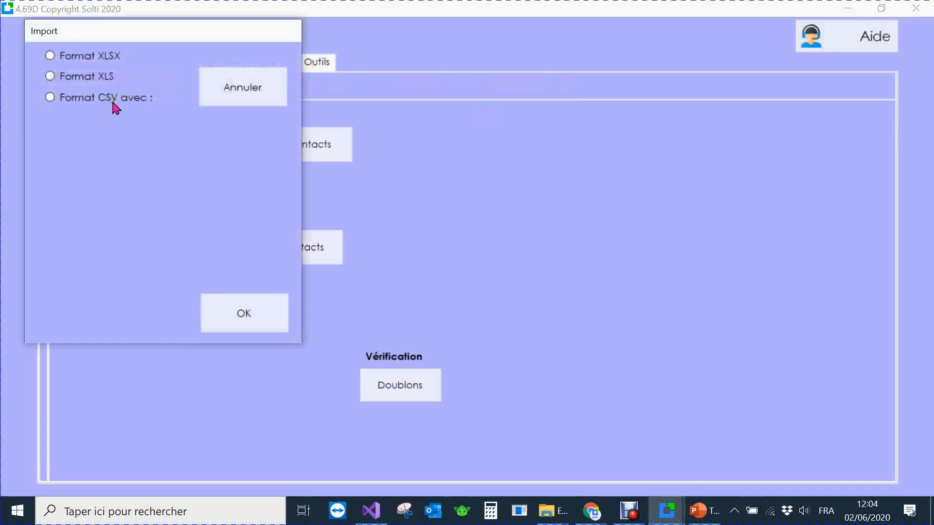
click(66, 98)
click(244, 314)
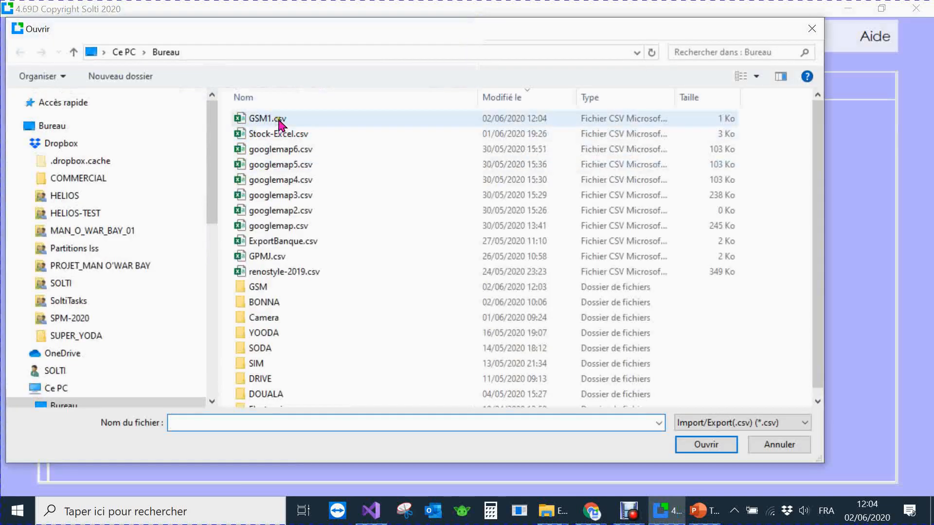
click(279, 121)
click(718, 447)
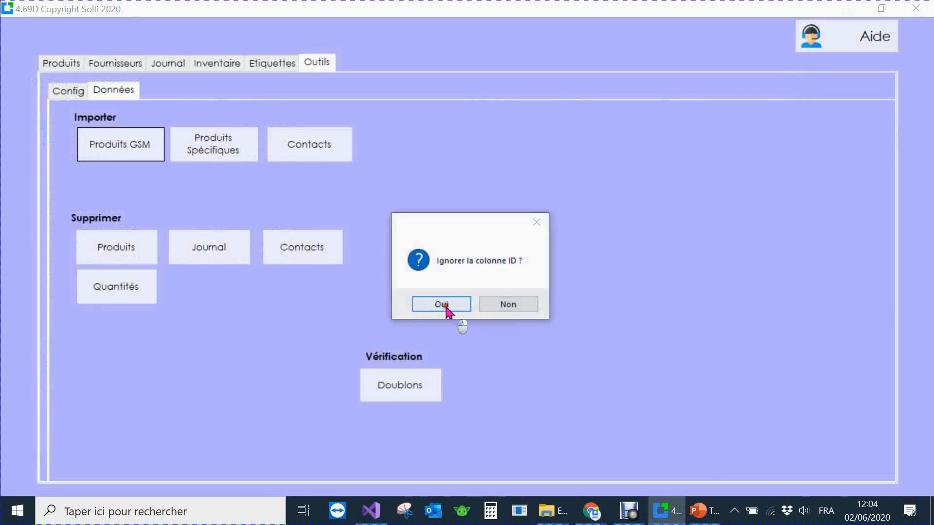
click(445, 307)
click(444, 306)
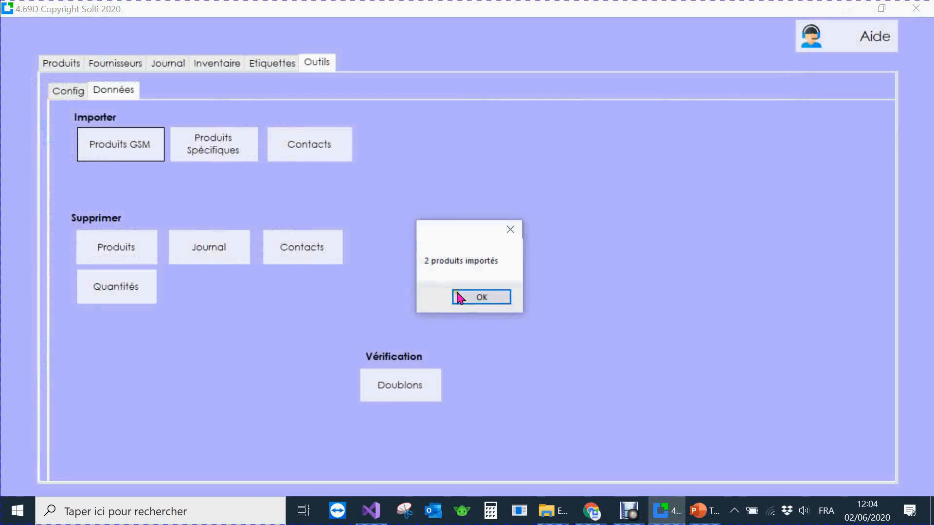
click(459, 298)
- Check the imported product's designation, supplier, quantity and location in the product list
click(67, 64)
click(268, 158)
click(440, 157)
click(516, 156)
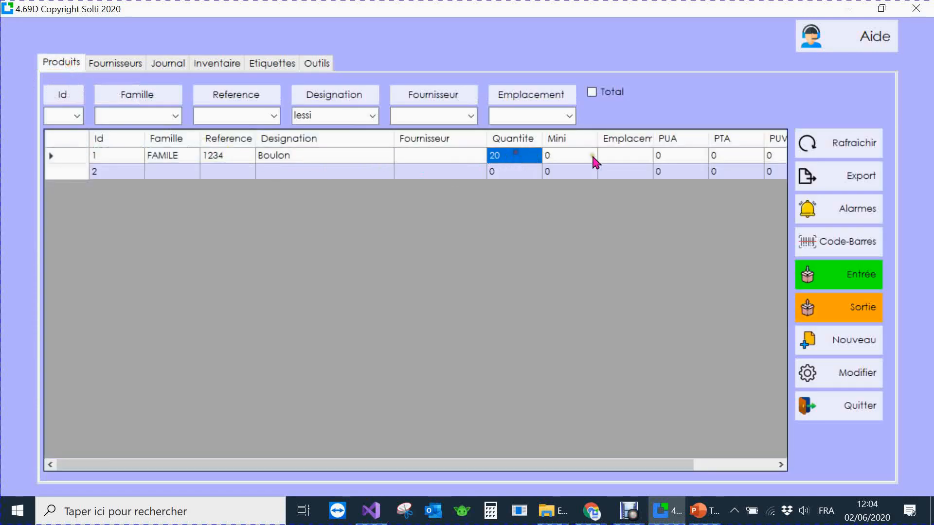
click(614, 157)
- Open the import form for specific products and go through the GSM destination columns from Famille to Propriete
click(321, 63)
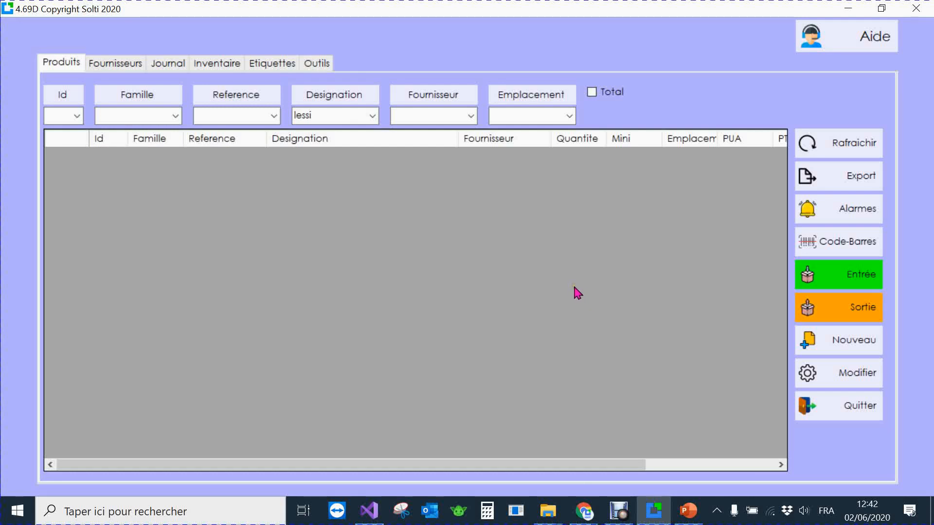
click(317, 68)
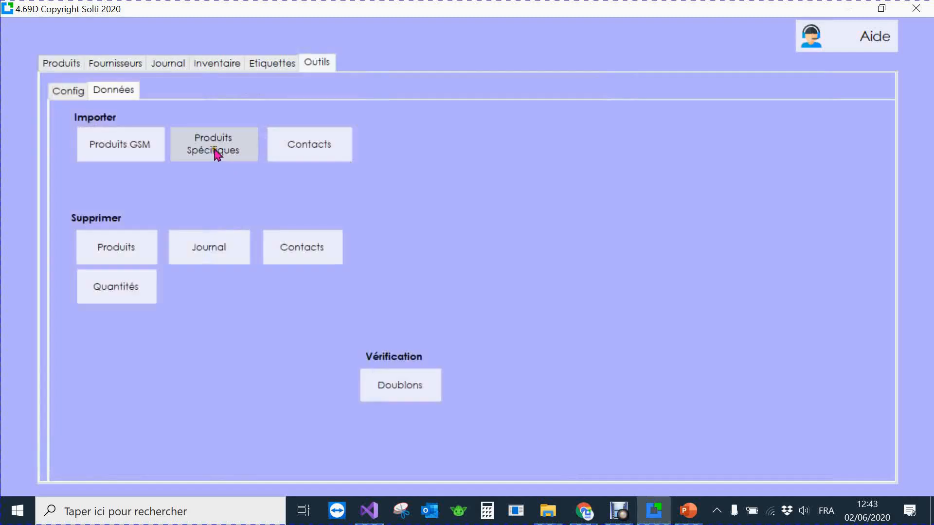
click(216, 154)
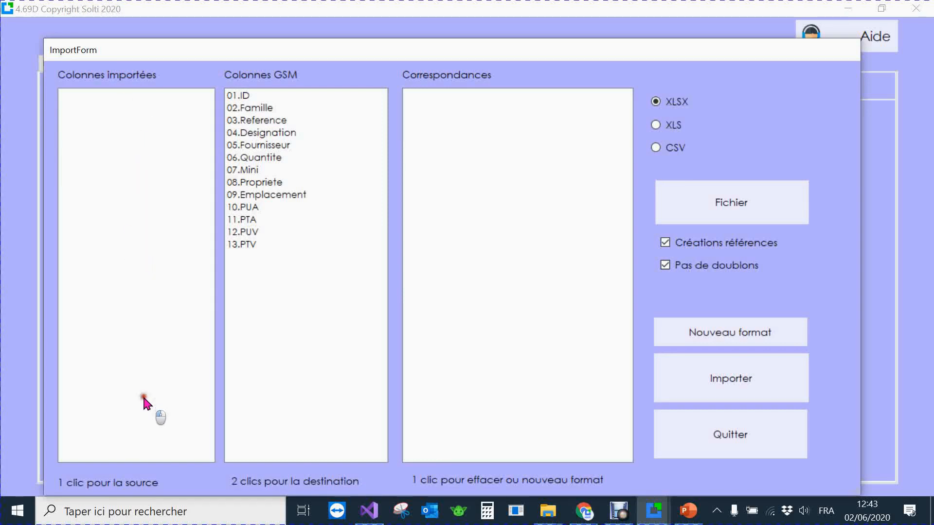
click(275, 107)
click(272, 121)
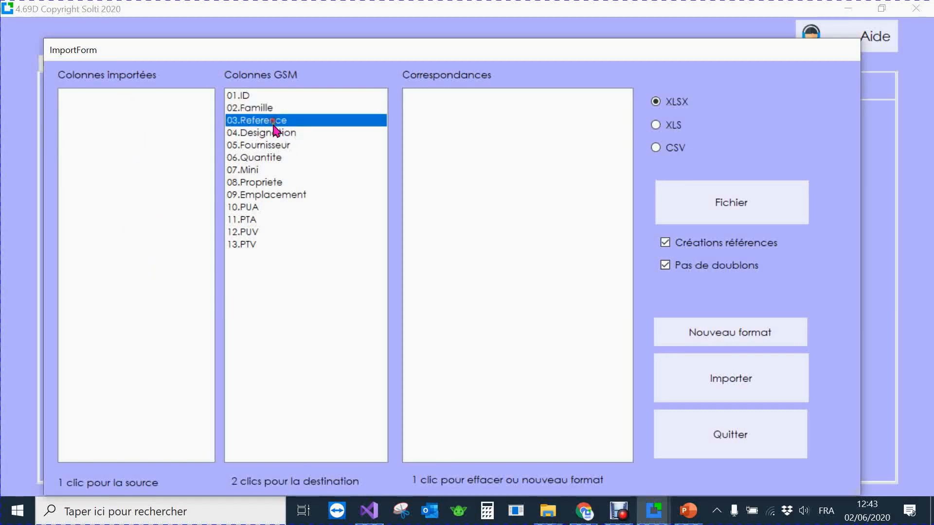
click(274, 132)
click(271, 145)
click(268, 157)
click(256, 170)
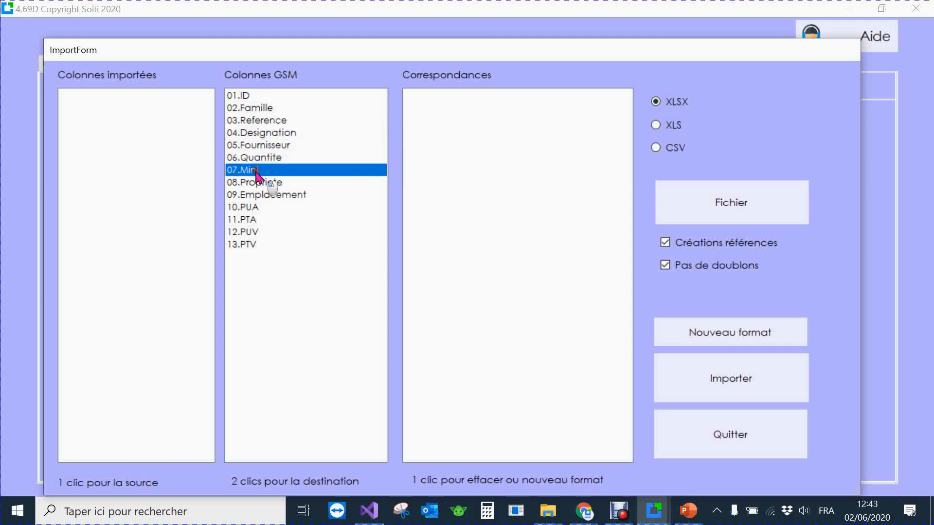
click(262, 184)
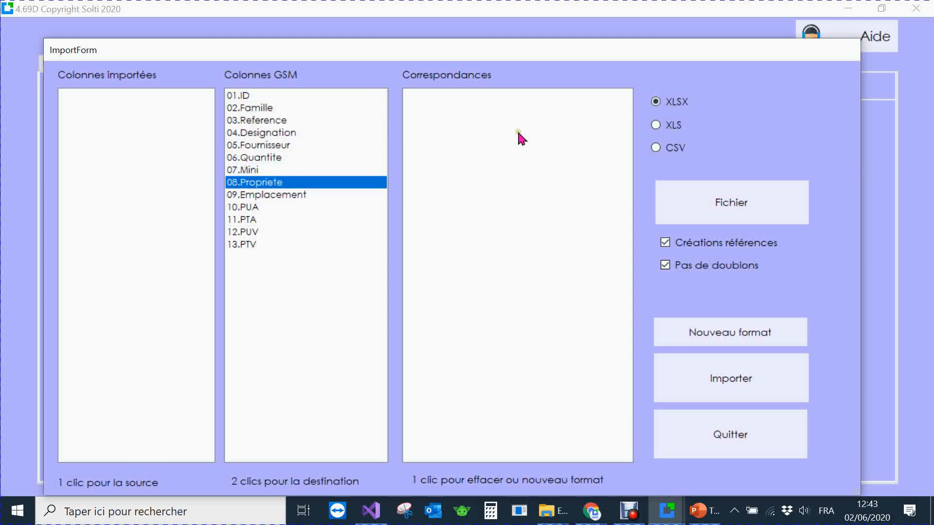
- Turn off the Pas de doublons option and load Stock-Excel2.xlsx from the desktop as the file to import
click(723, 202)
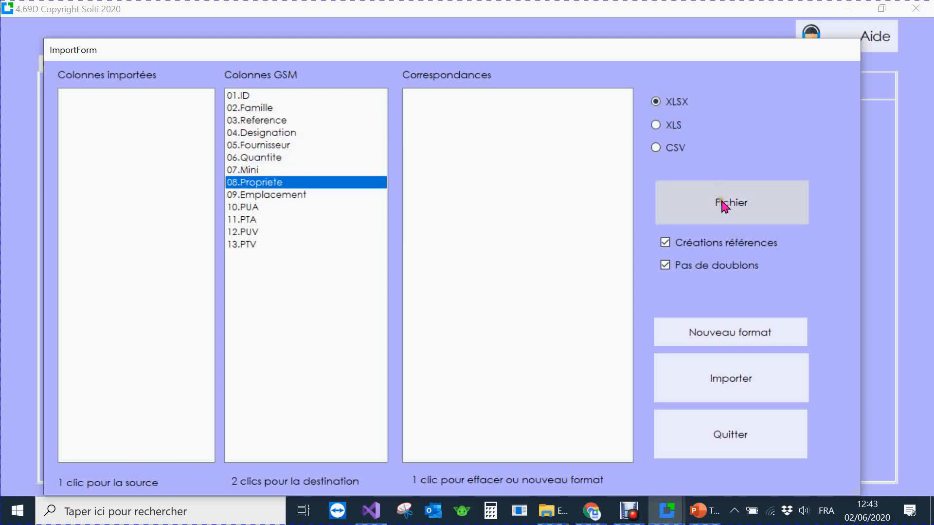
click(665, 266)
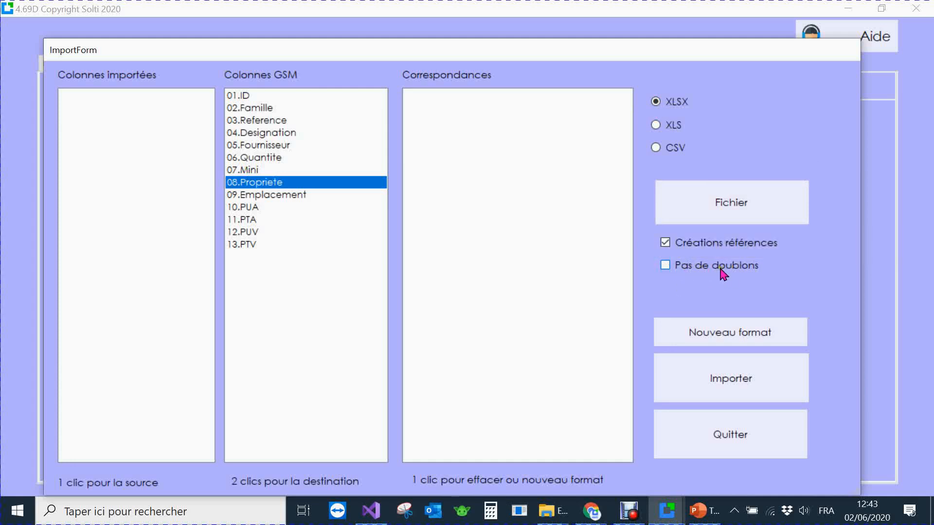
click(733, 205)
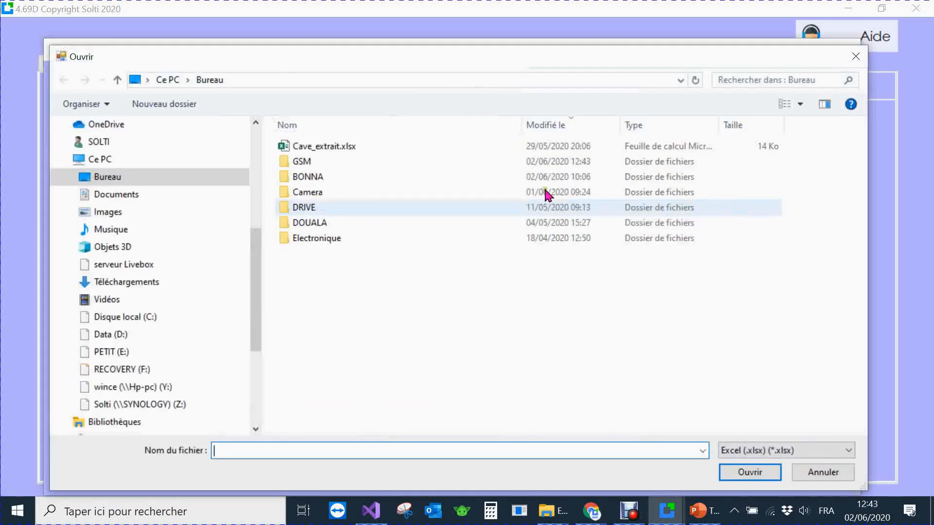
click(327, 149)
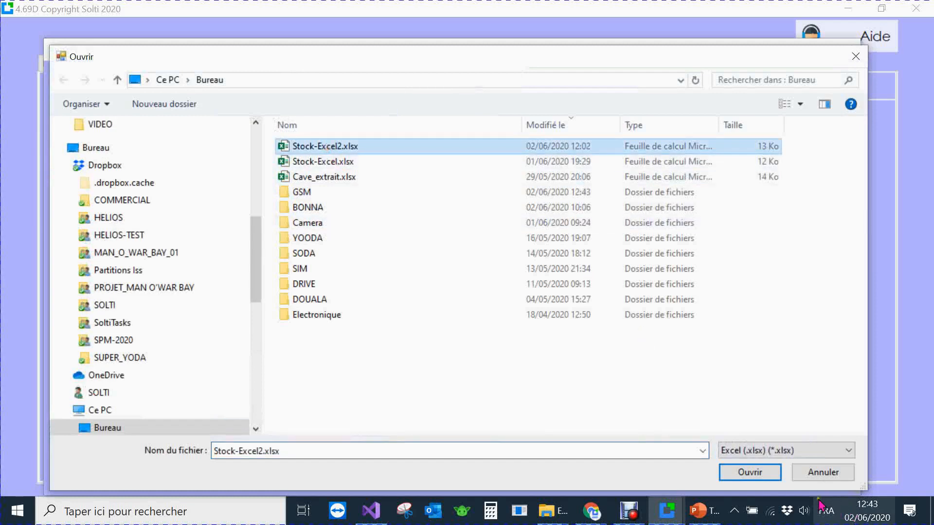
click(749, 476)
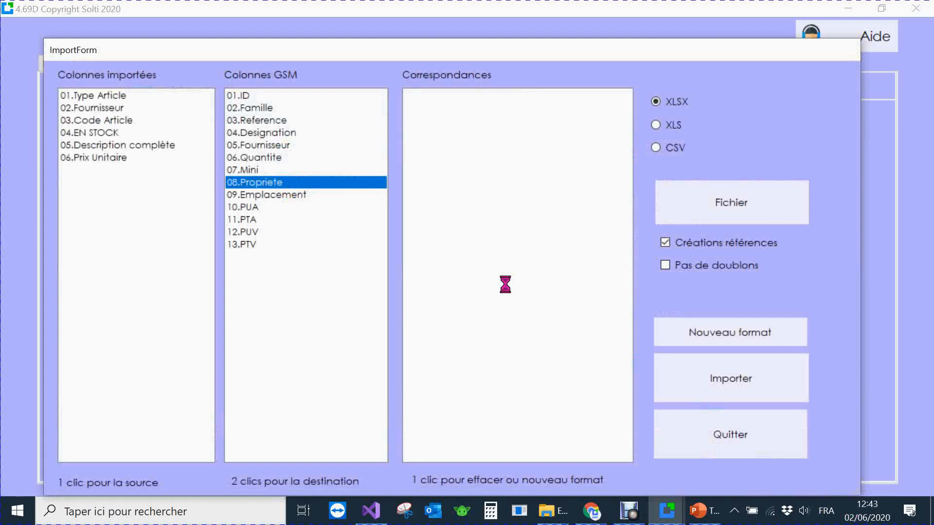
- Map the imported columns Type Article to Famille, Fournisseur to Fournisseur, and Code Article to Reference
click(115, 96)
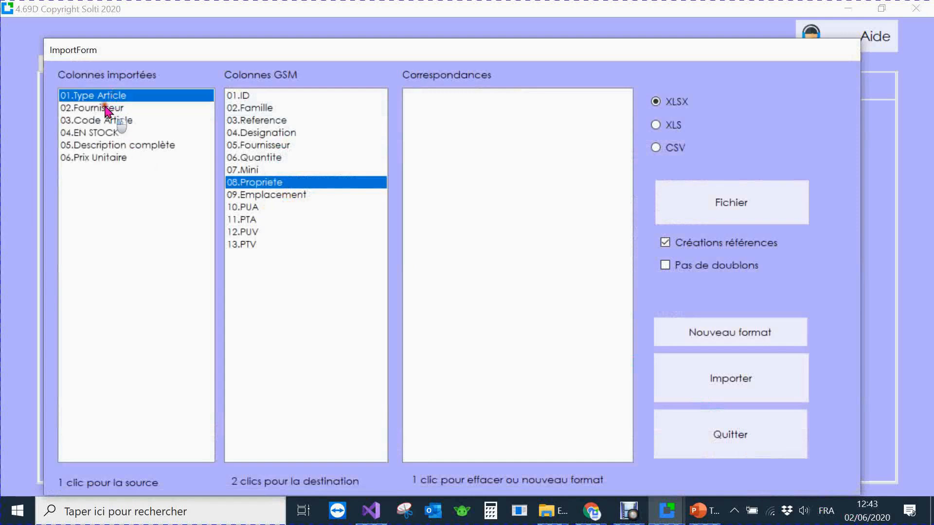
click(103, 108)
click(101, 120)
click(103, 98)
double_click(251, 111)
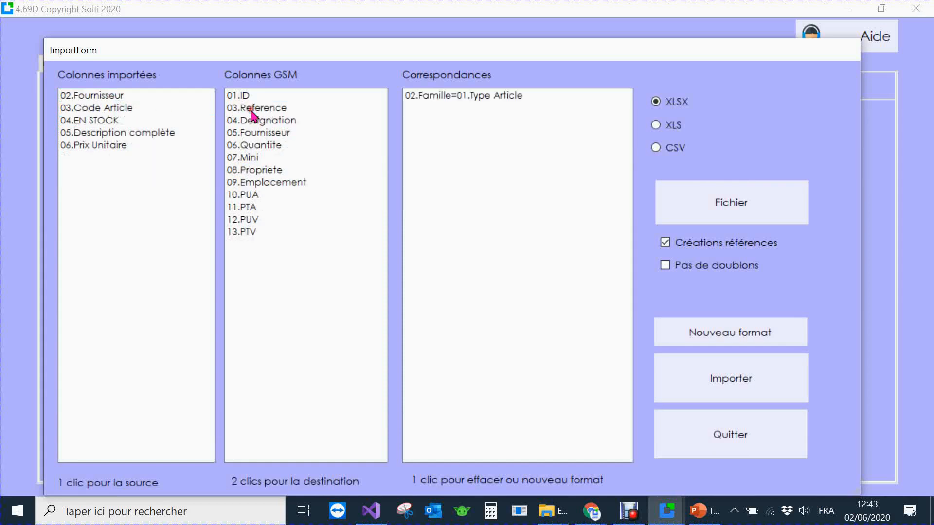
click(112, 97)
double_click(258, 133)
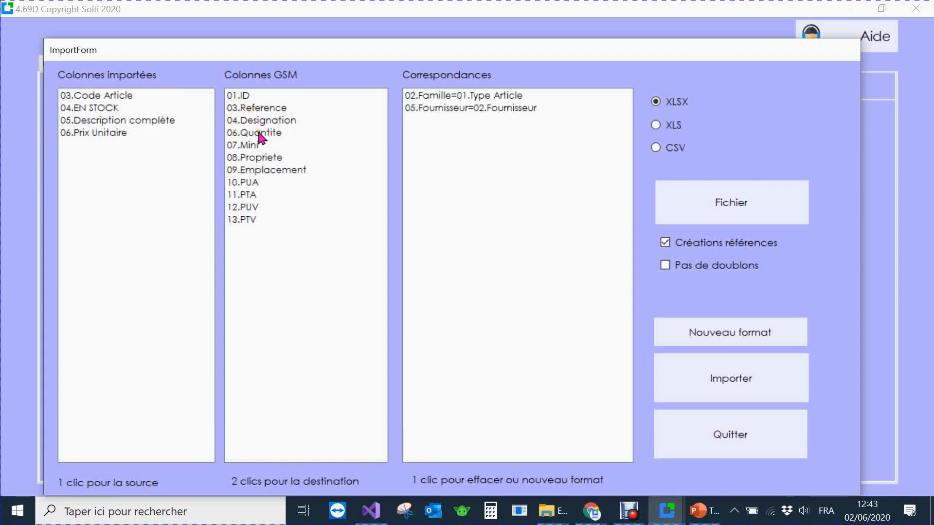
click(102, 96)
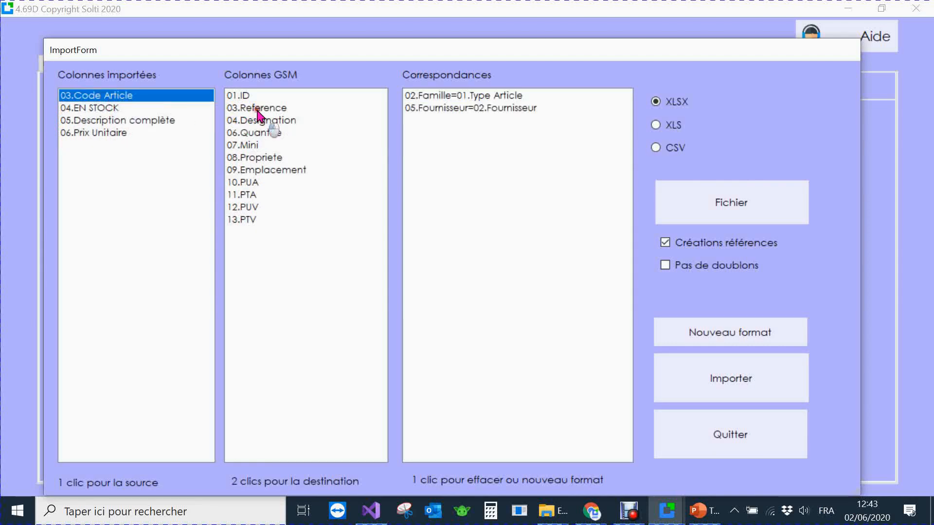
double_click(257, 109)
- Map the imported columns EN STOCK to Quantite, Description complète to Designation, and Prix Unitaire to PUA
click(100, 97)
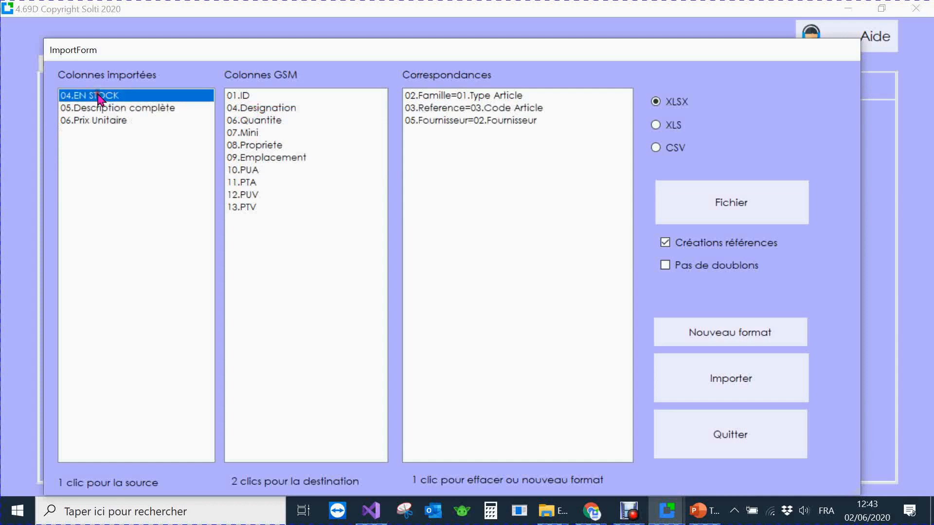
double_click(258, 121)
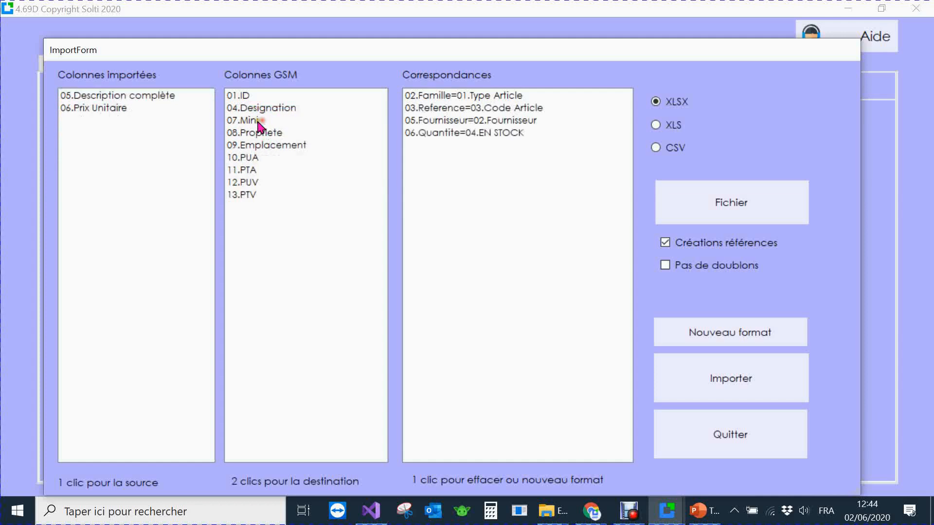
click(144, 97)
double_click(263, 108)
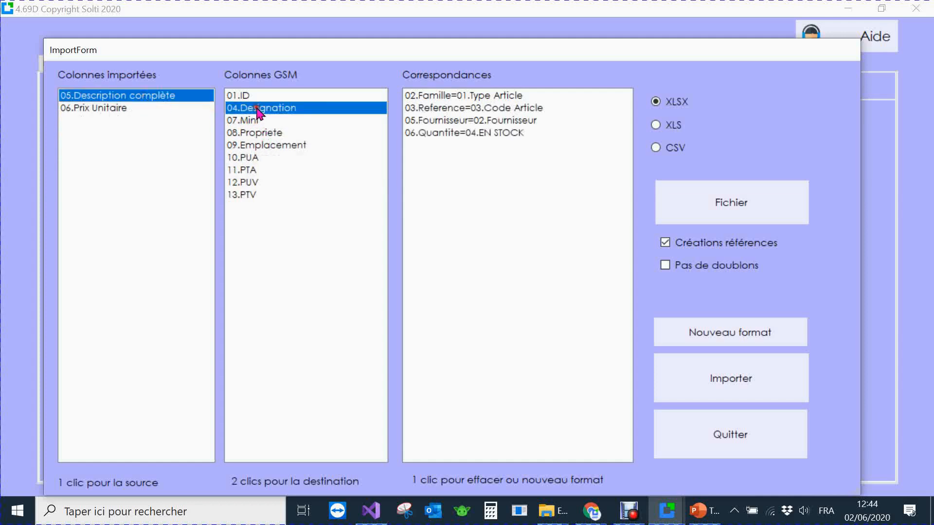
click(122, 98)
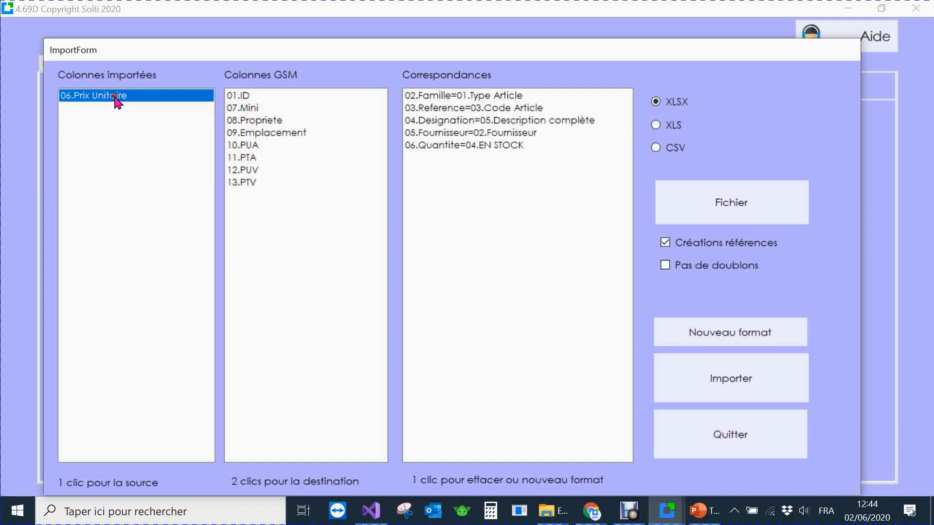
double_click(252, 145)
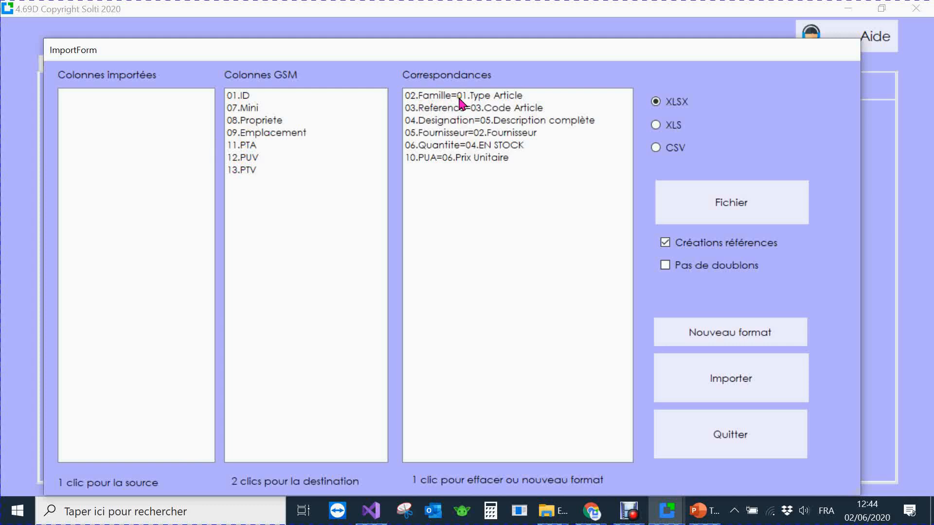
- Import the products with the mapped columns and return to the product list
click(740, 390)
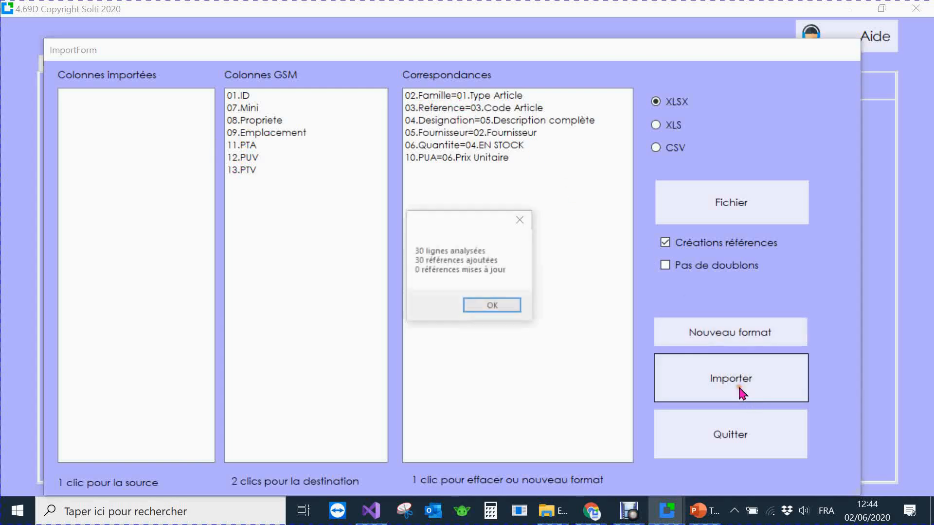
click(488, 306)
click(720, 431)
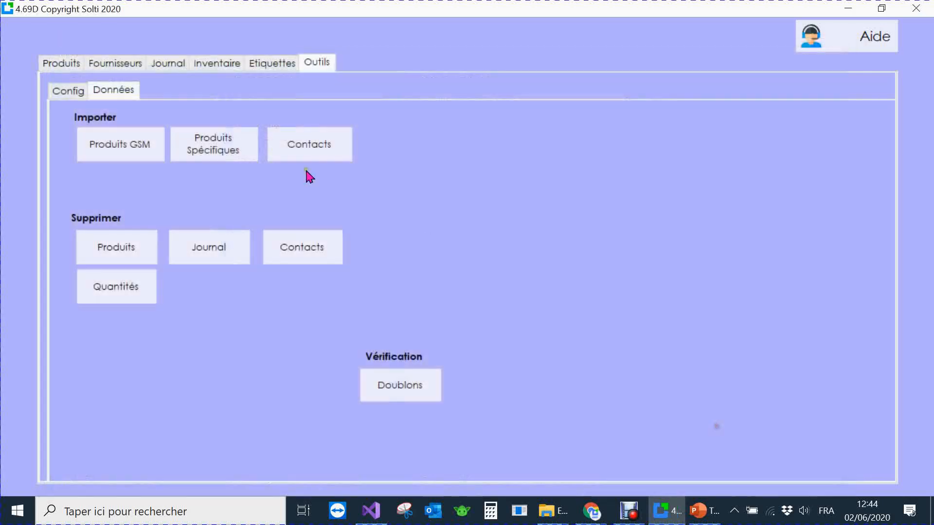
click(61, 61)
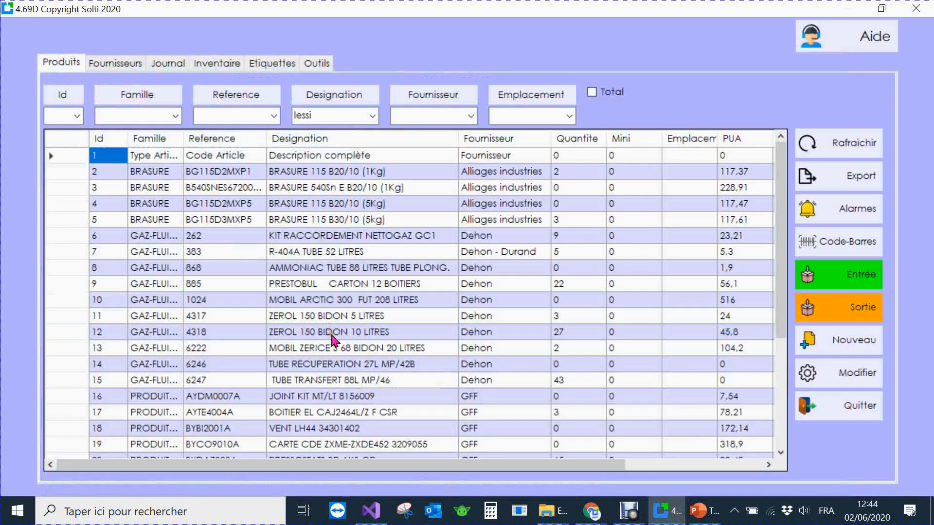
- Record a stock entry with quantity 10 for the product BRASURE 115 B20/10 (1Kg)
click(349, 171)
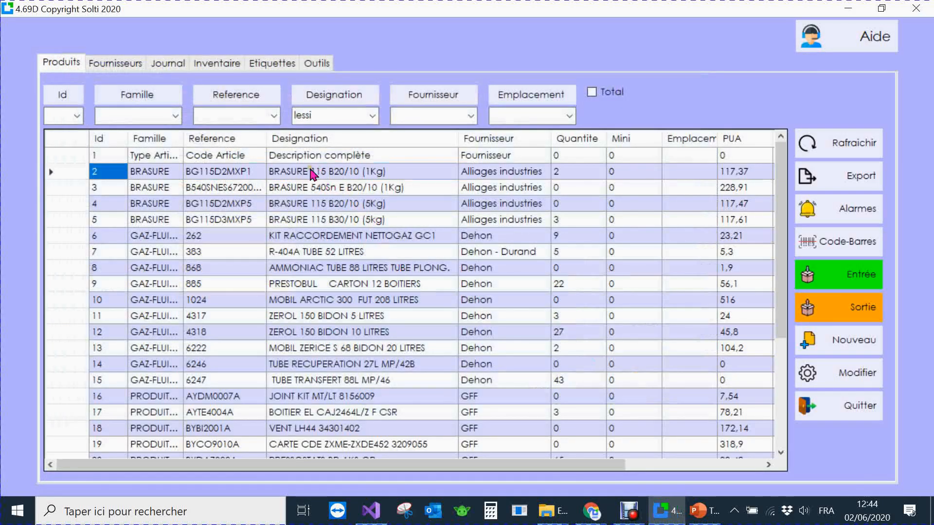
click(568, 173)
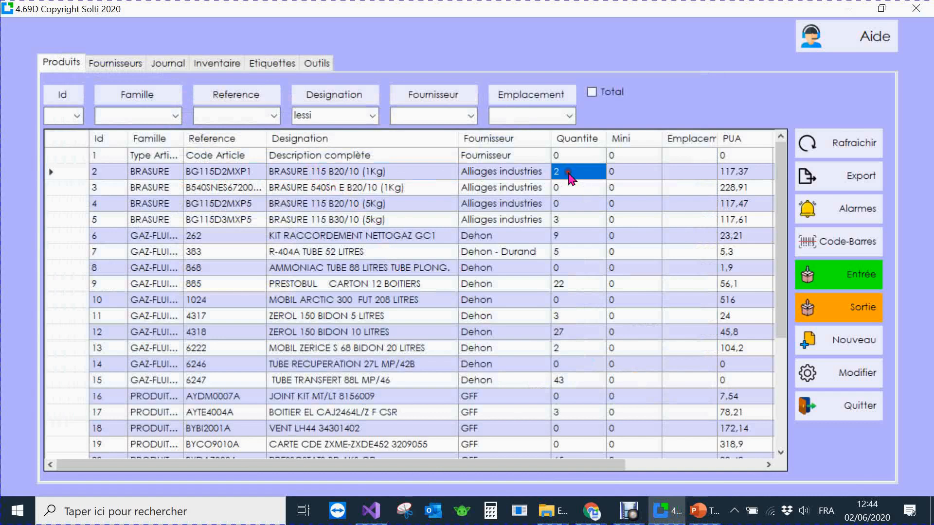
right_click(327, 178)
click(363, 185)
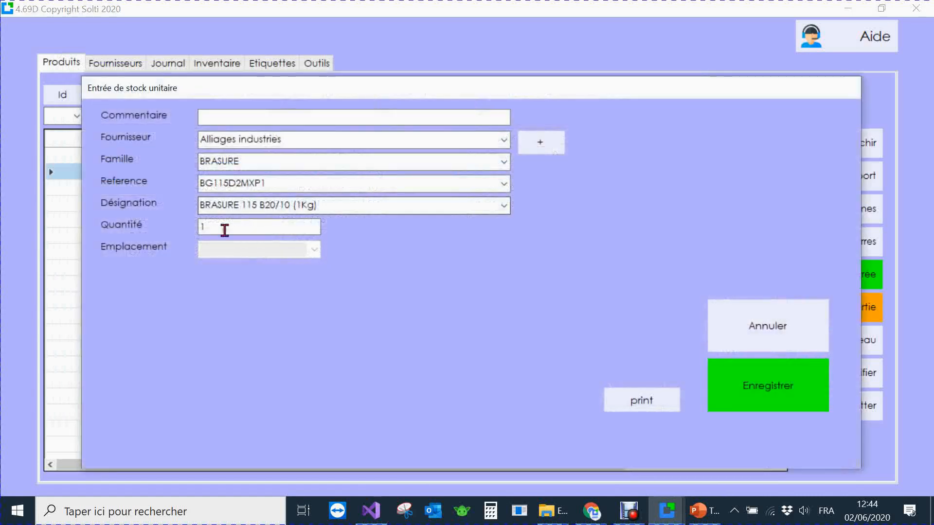
click(225, 230)
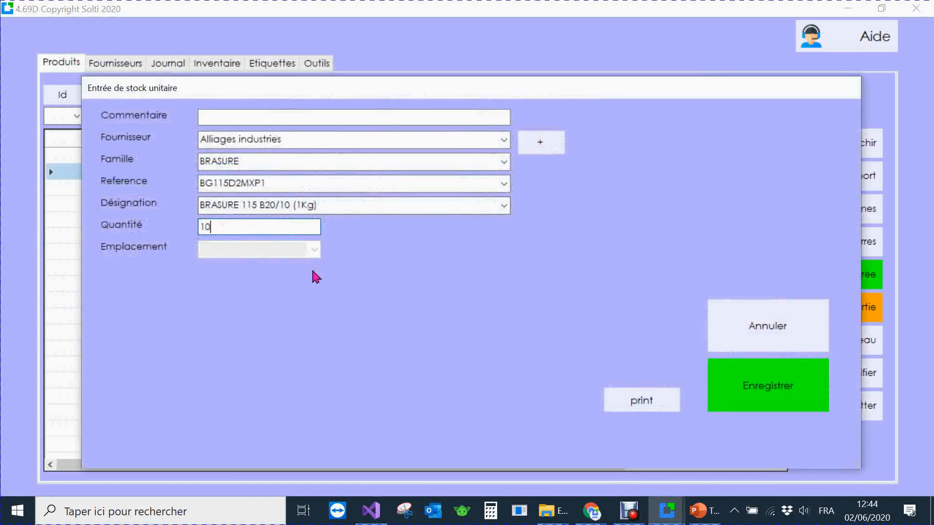
click(788, 401)
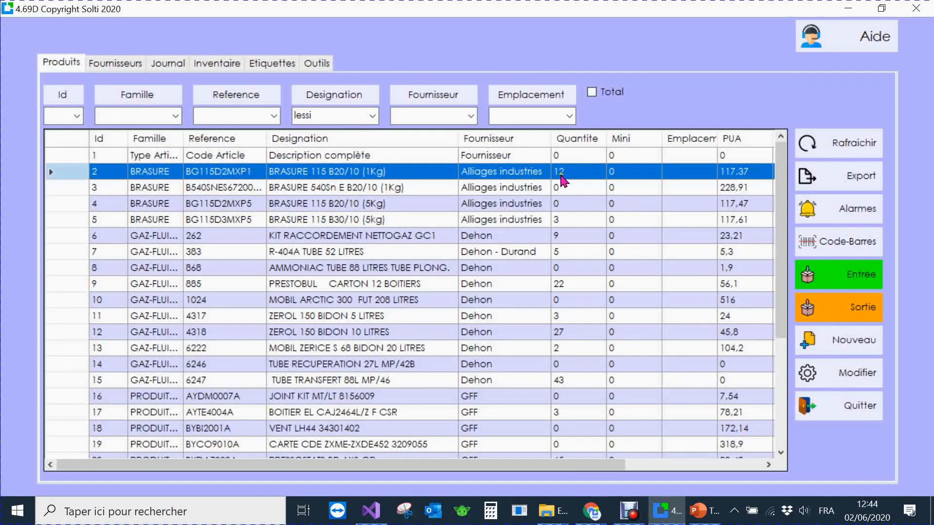
- Record a stock exit with quantity 3 for the product BRASURE 115 B20/10 (1Kg)
right_click(496, 176)
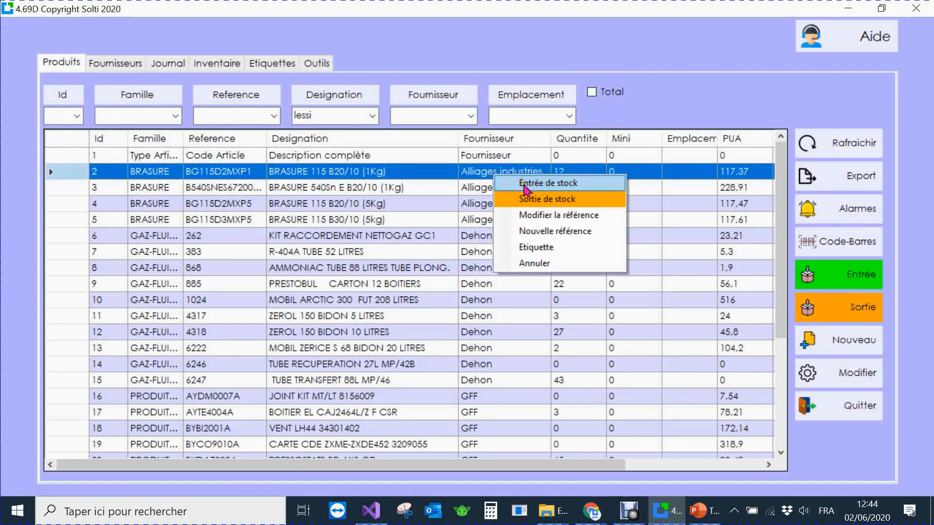
click(530, 200)
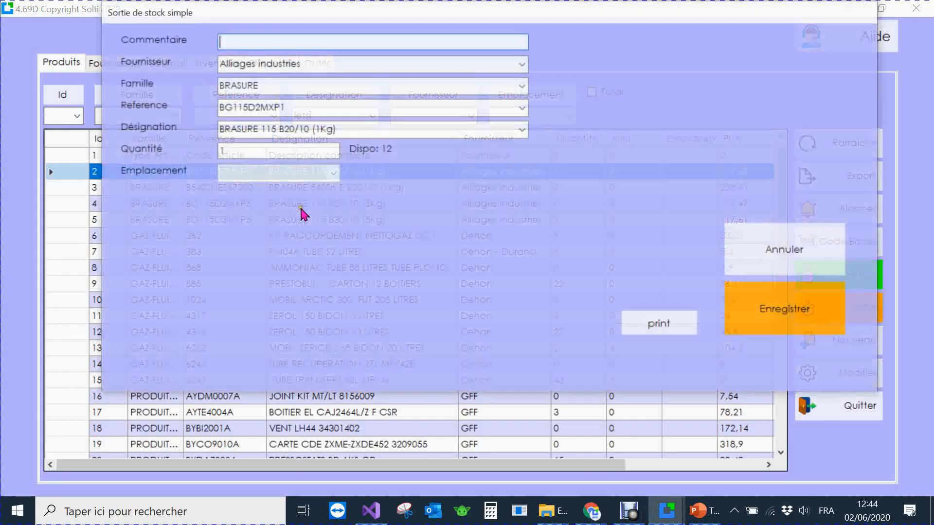
double_click(236, 153)
text(3)
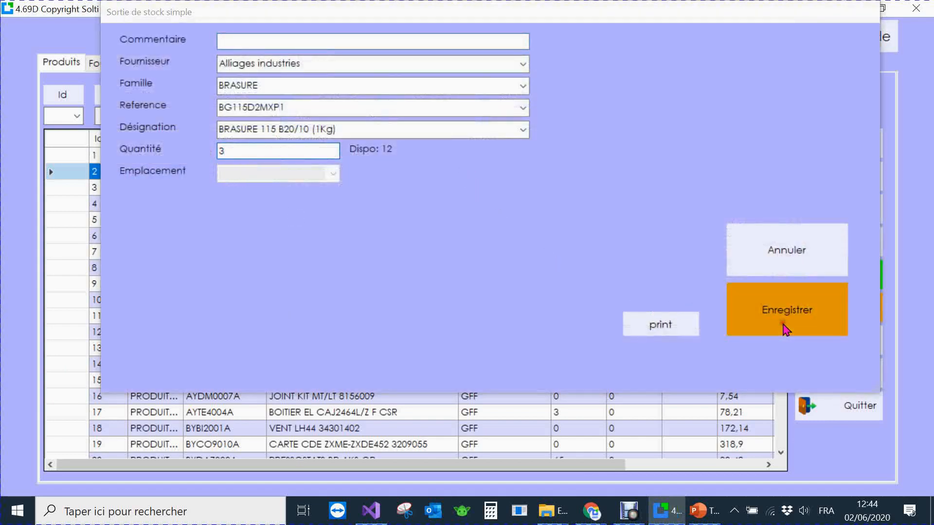
click(786, 331)
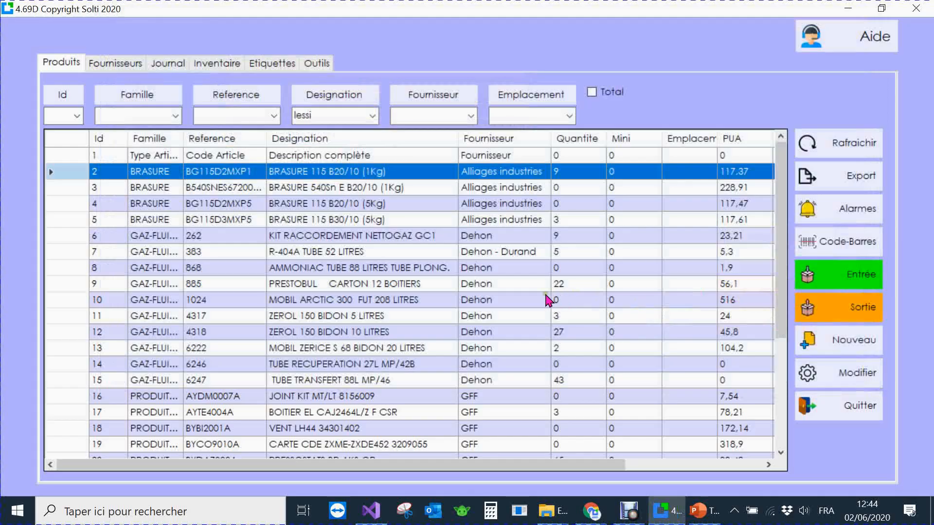
click(393, 189)
click(391, 209)
click(501, 208)
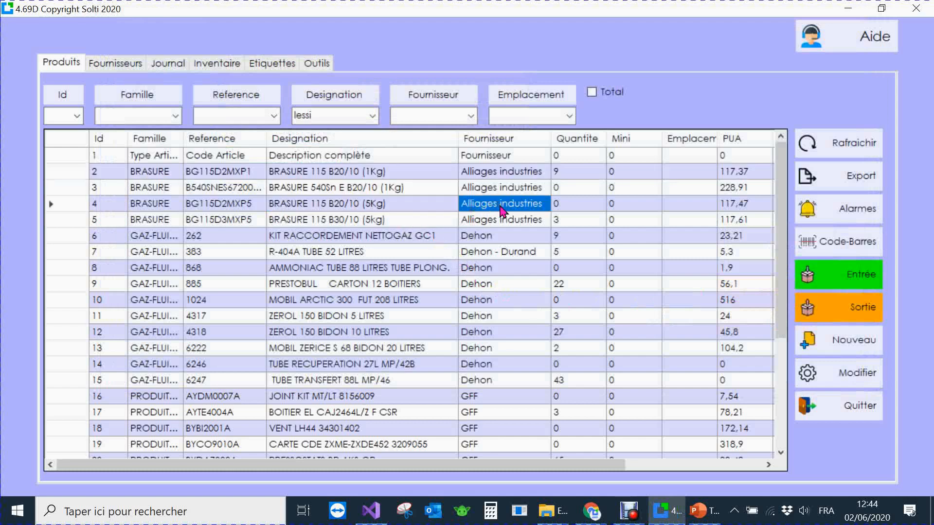
click(255, 207)
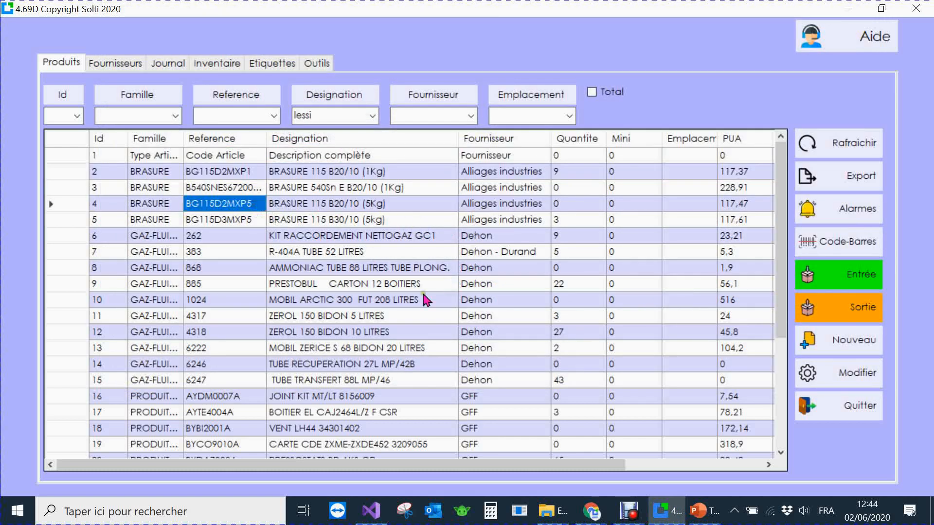
- Sort the product list successively by Reference, Designation, Fournisseur and Quantite, ending with quantities in ascending order
click(251, 138)
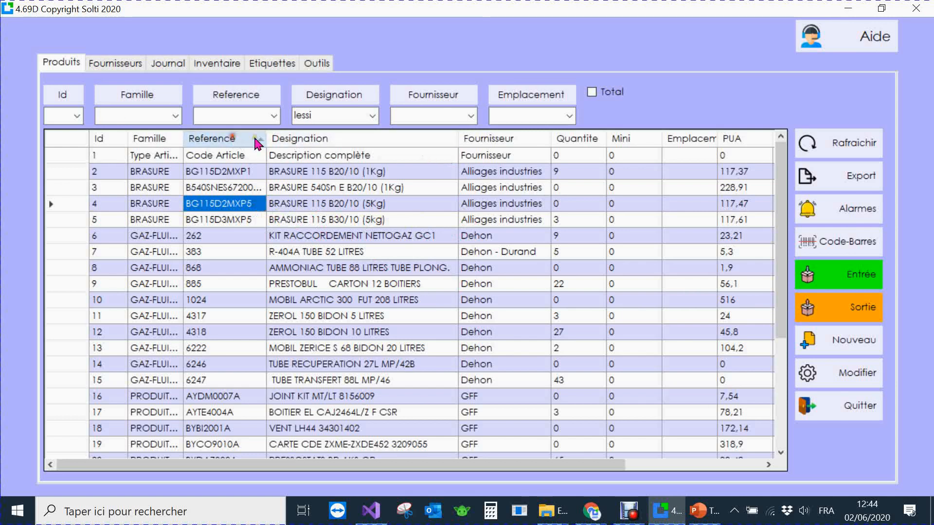
click(335, 137)
click(518, 137)
click(575, 139)
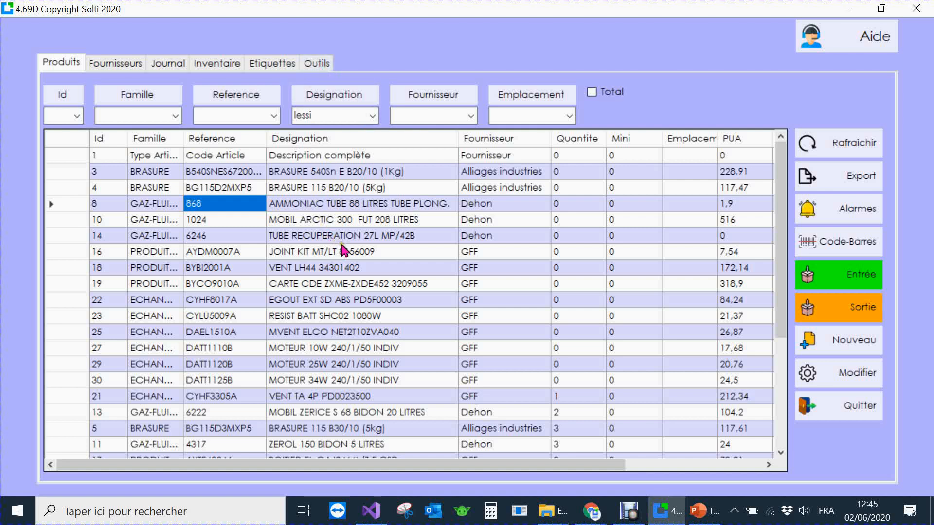
- Open the program's file folder from the configuration tools, go up to Bureau and reopen the GSM folder
click(320, 63)
click(80, 91)
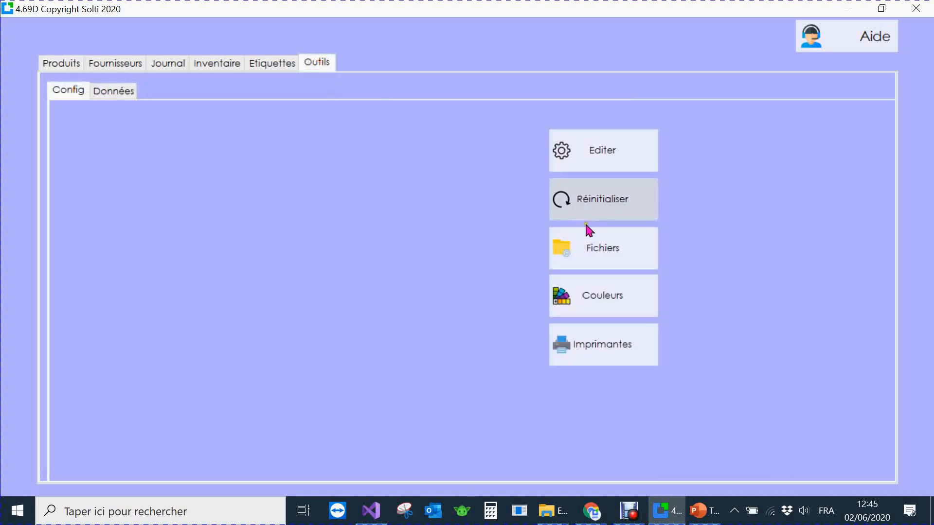
click(589, 255)
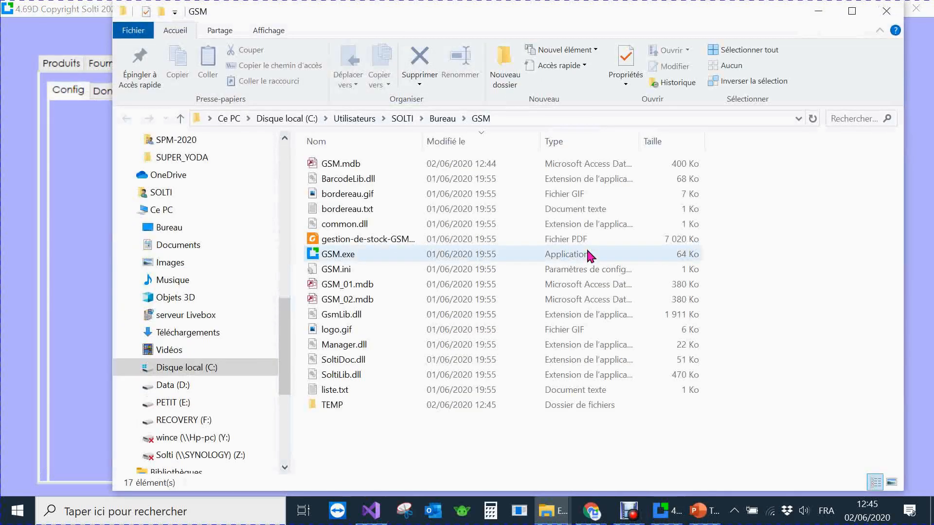
click(441, 119)
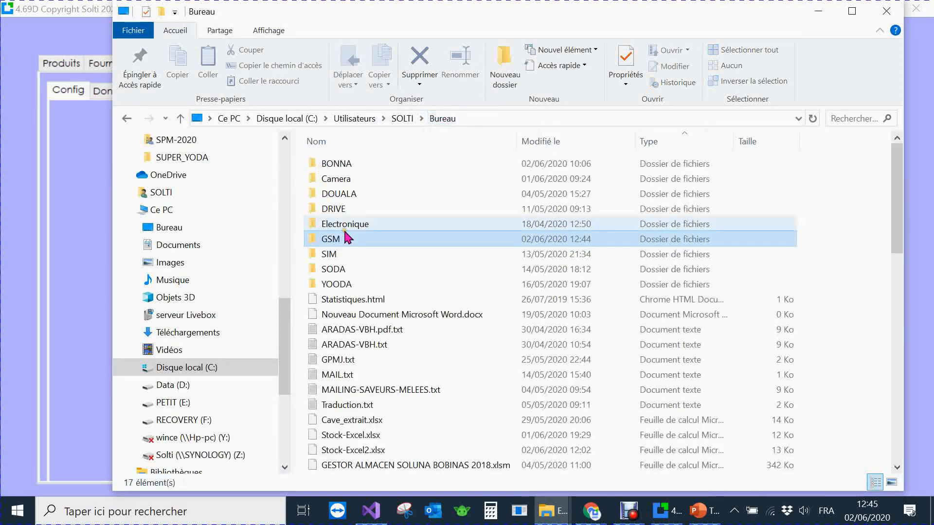
double_click(335, 243)
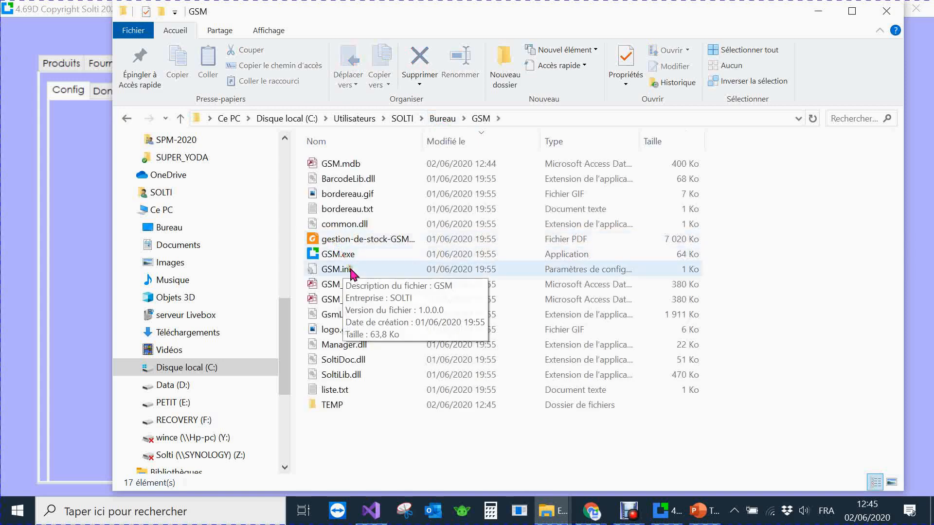
- Highlight the database files GSM.mdb, GSM_01.mdb and GSM_02.mdb, and minimize the folder window
click(348, 285)
ctrl+click(362, 300)
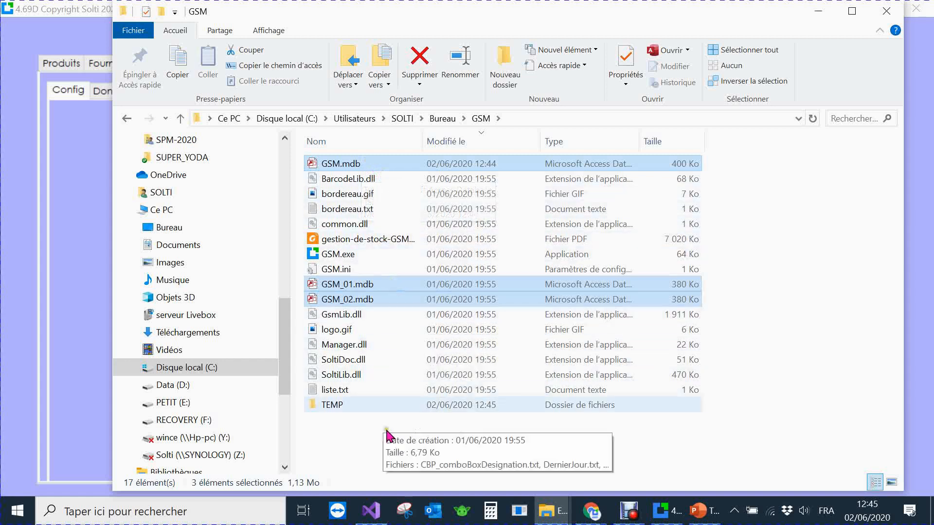
click(817, 16)
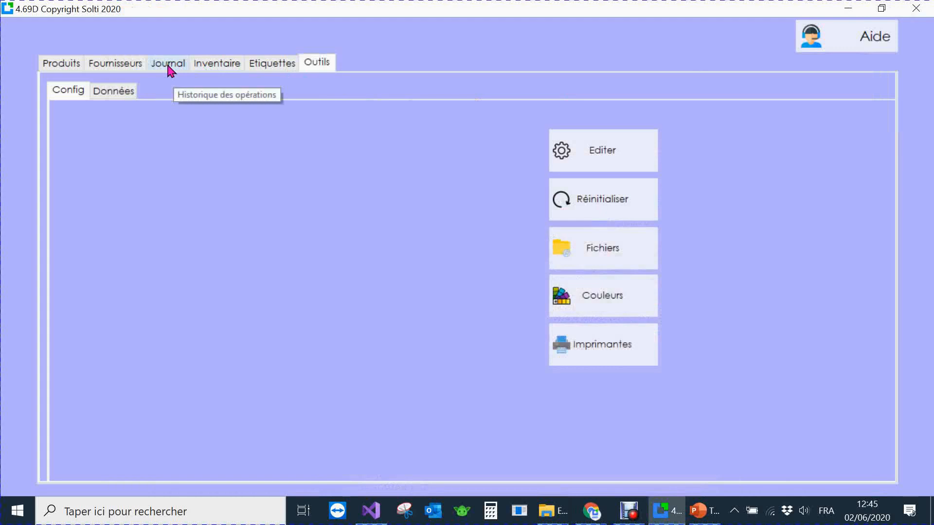
- Display the journal of stock operations, widen its Dates column to show full dates and times, and narrow the Type column
click(167, 66)
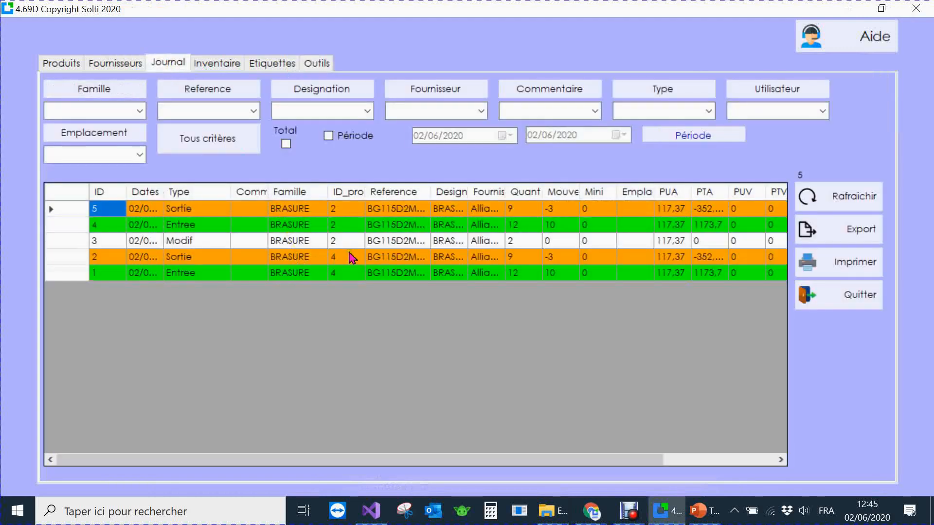
drag(231, 191, 240, 190)
drag(167, 191, 209, 192)
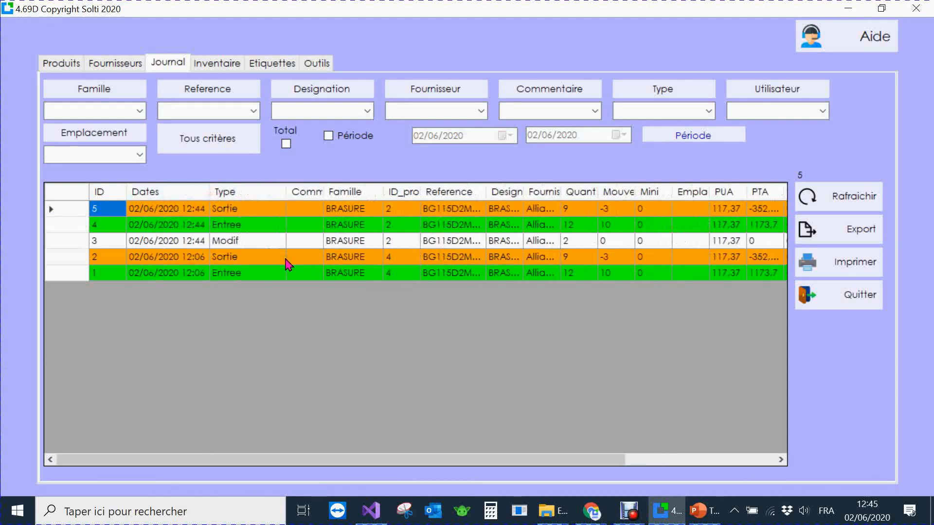
drag(286, 191, 271, 191)
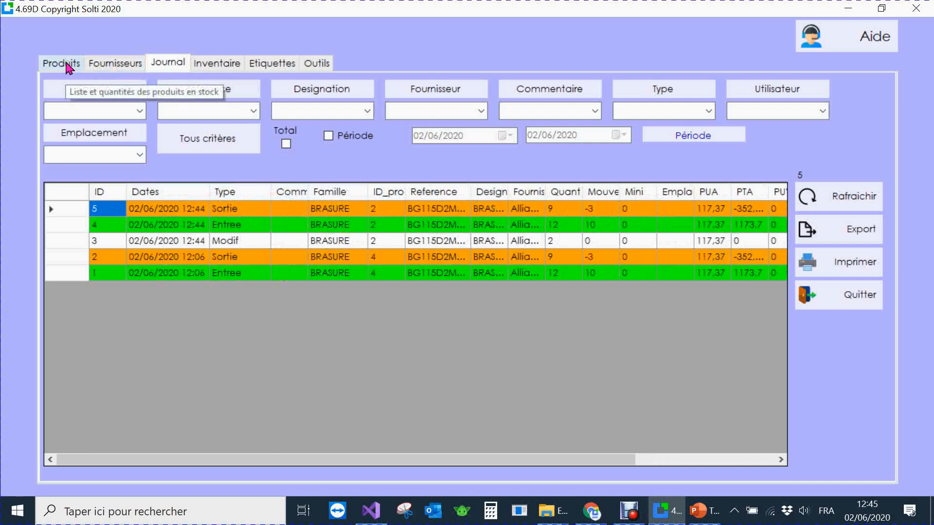
- View the data import and deletion tools and return to the product list
click(316, 63)
click(105, 93)
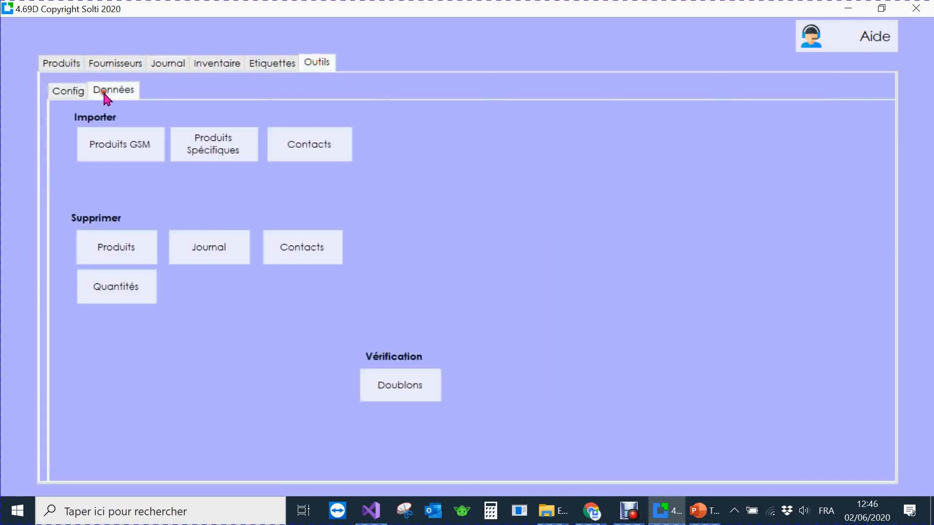
click(56, 63)
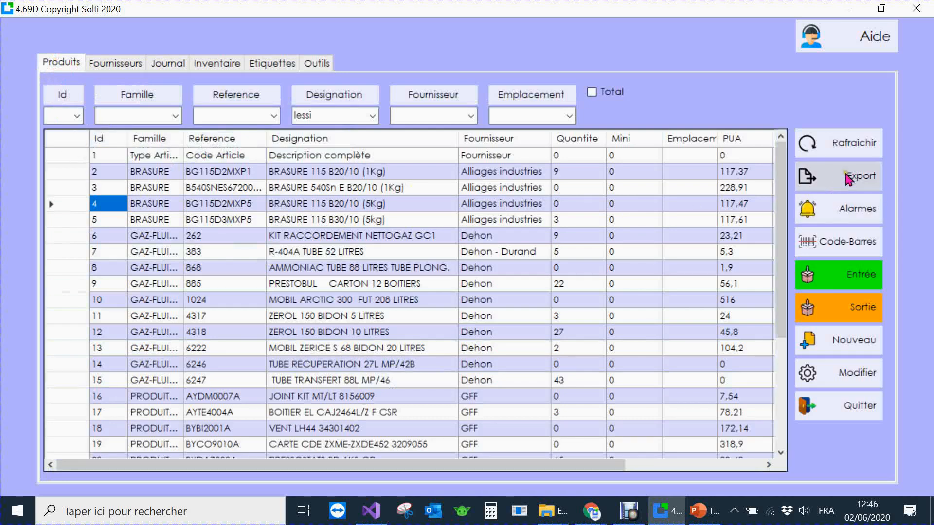
- Review the export options for the product list and the journal without exporting, and return to the product list
click(840, 180)
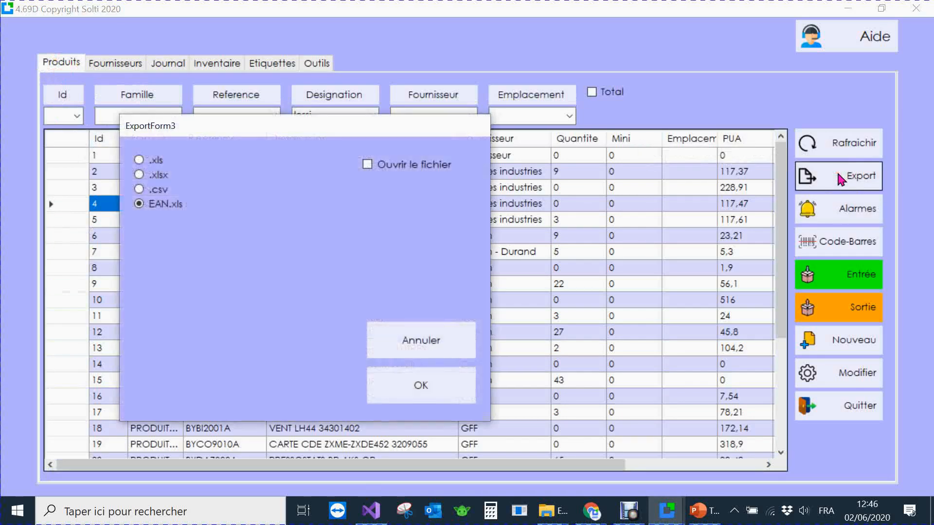
click(419, 343)
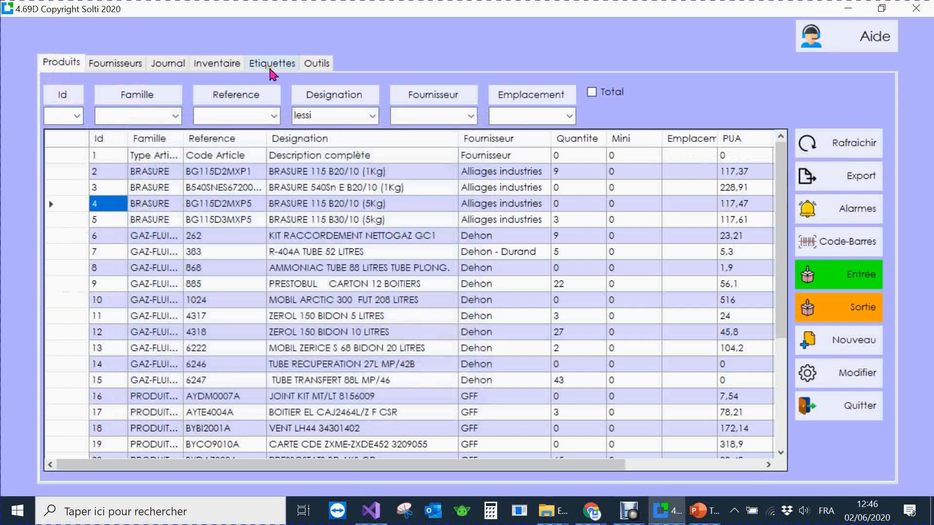
click(170, 64)
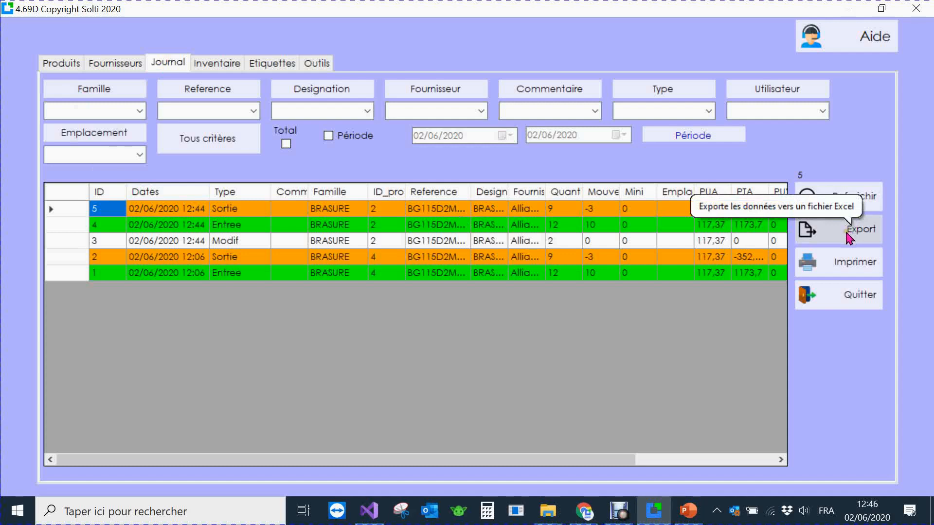
click(54, 67)
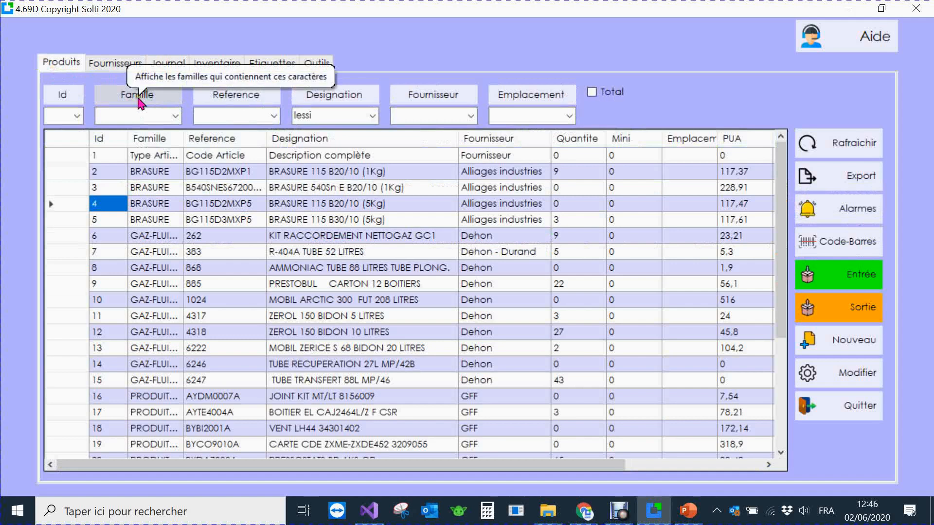